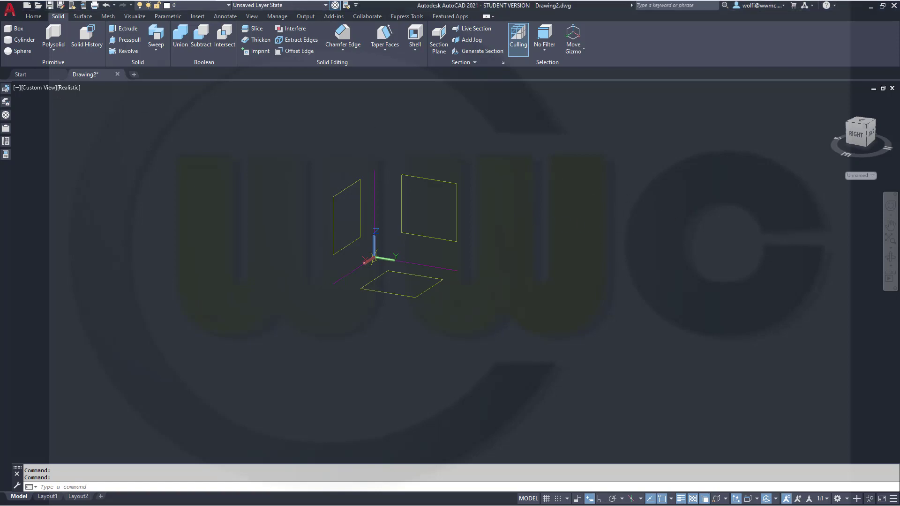
Step: Switch to the Top view and make sketches the current layer
left_click(47, 88)
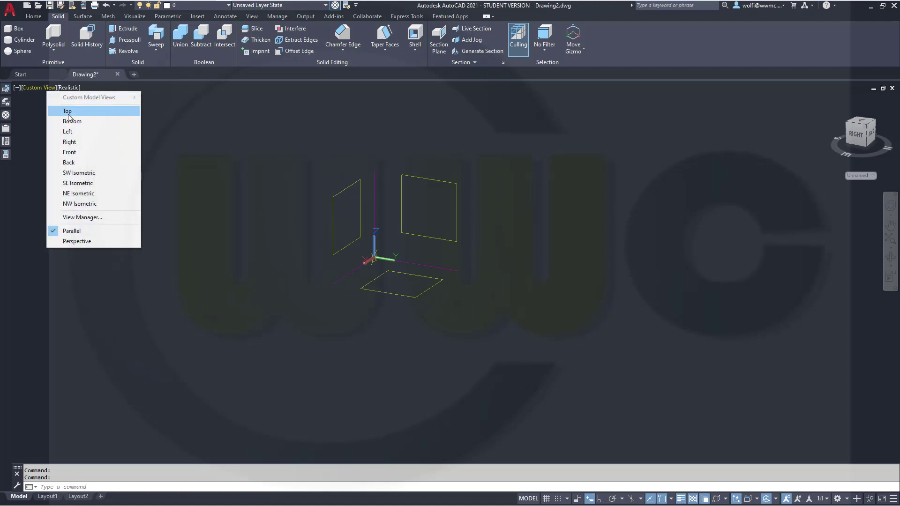
left_click(61, 111)
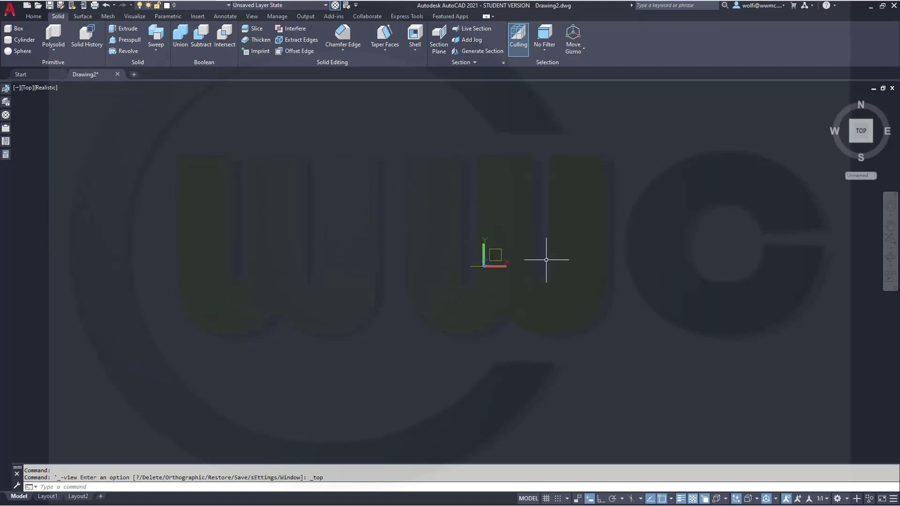
scroll(503, 231, "up", 5)
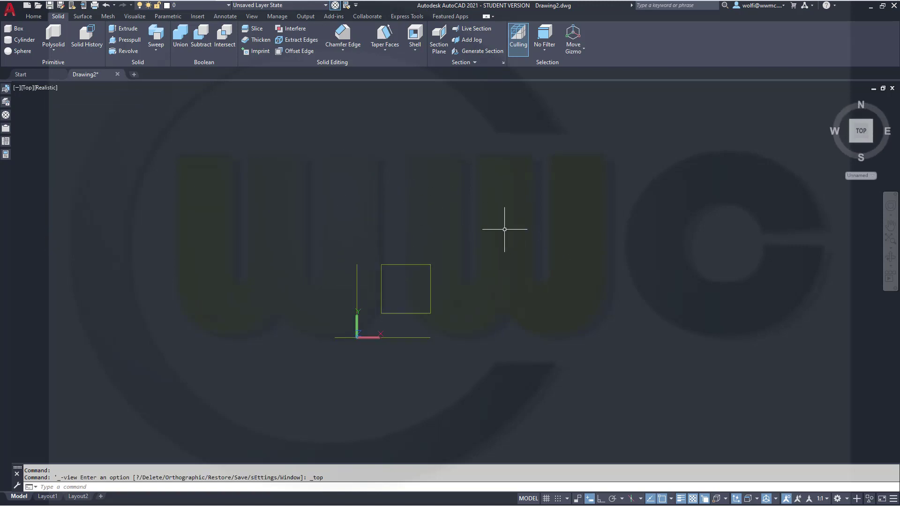
left_click(227, 6)
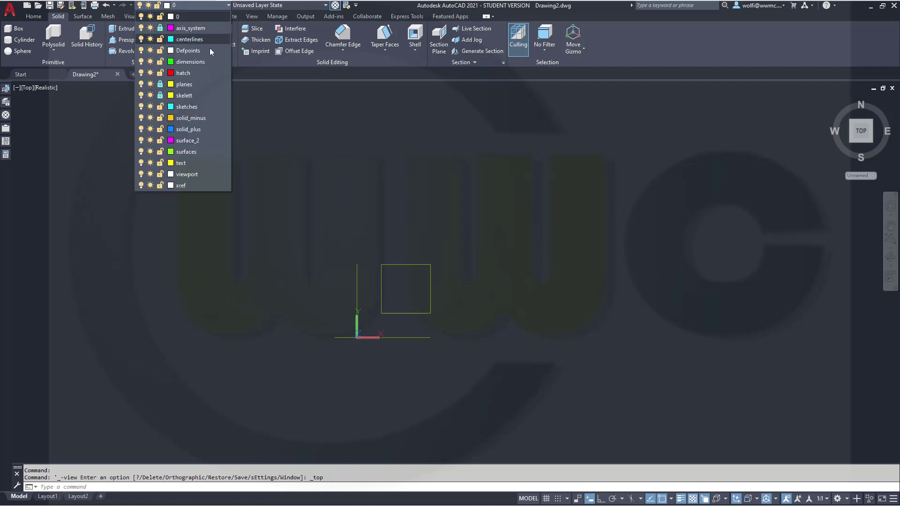
left_click(203, 107)
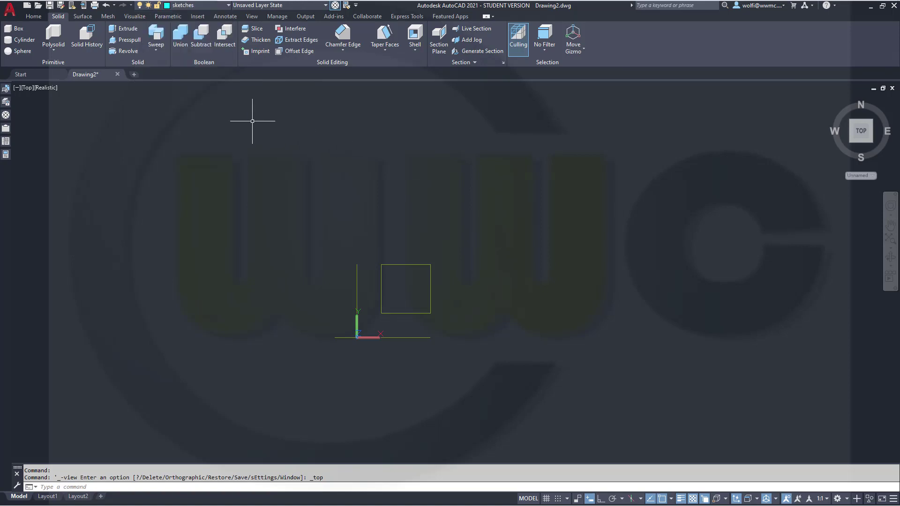
Step: Start a polyline at 0,0 with polar tracking: 60 up, 30 right, 30 down
left_click(34, 16)
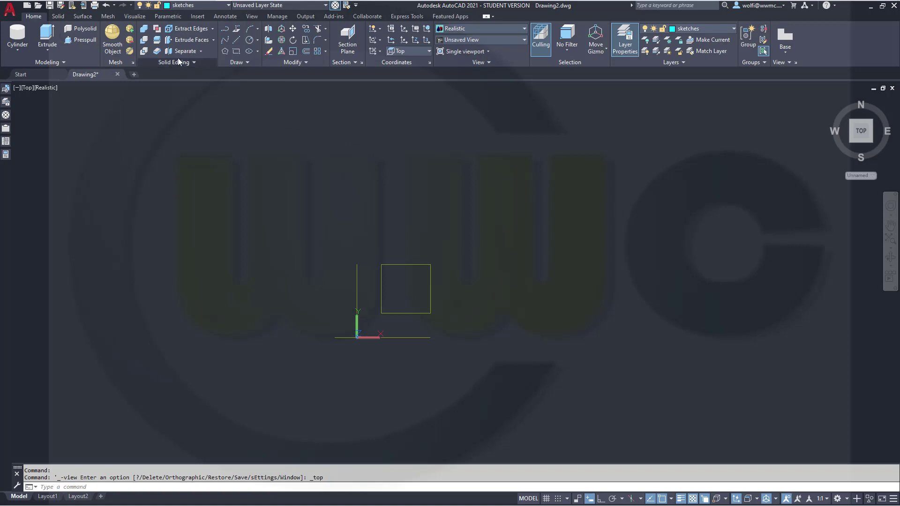
left_click(225, 29)
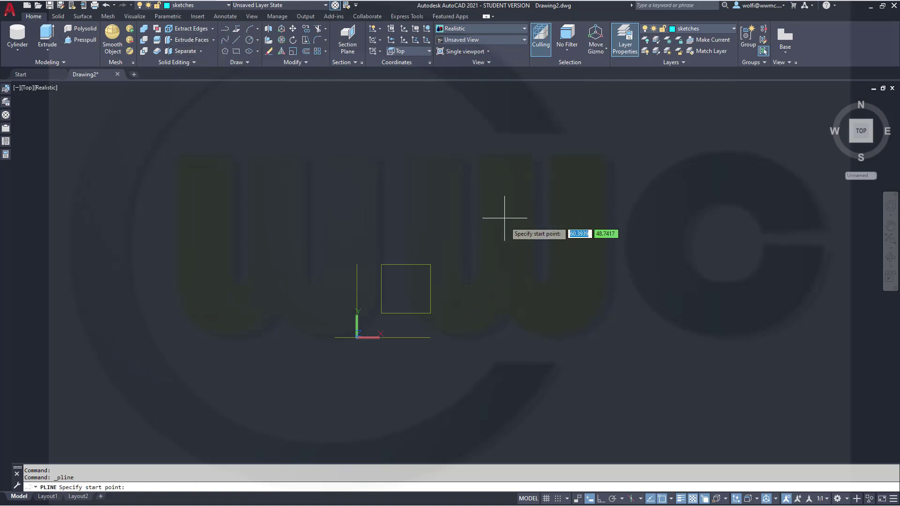
type("0")
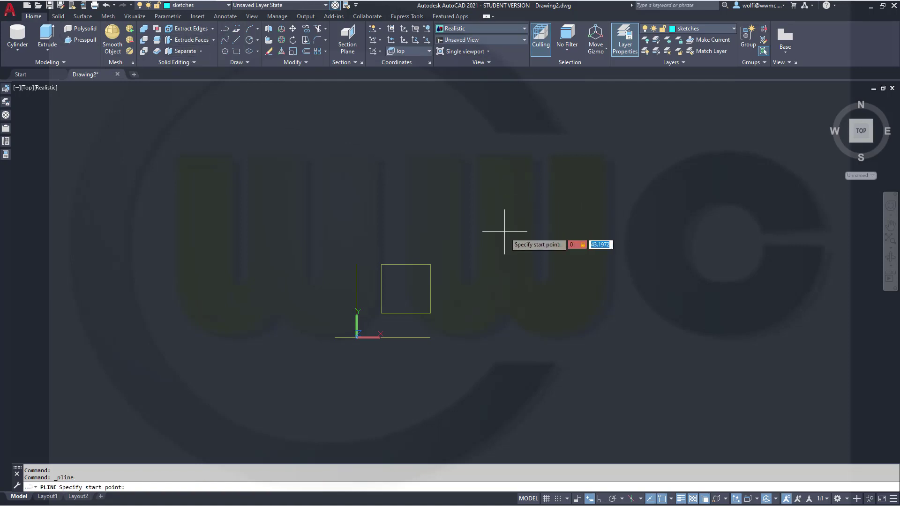
type(",0")
key("Return")
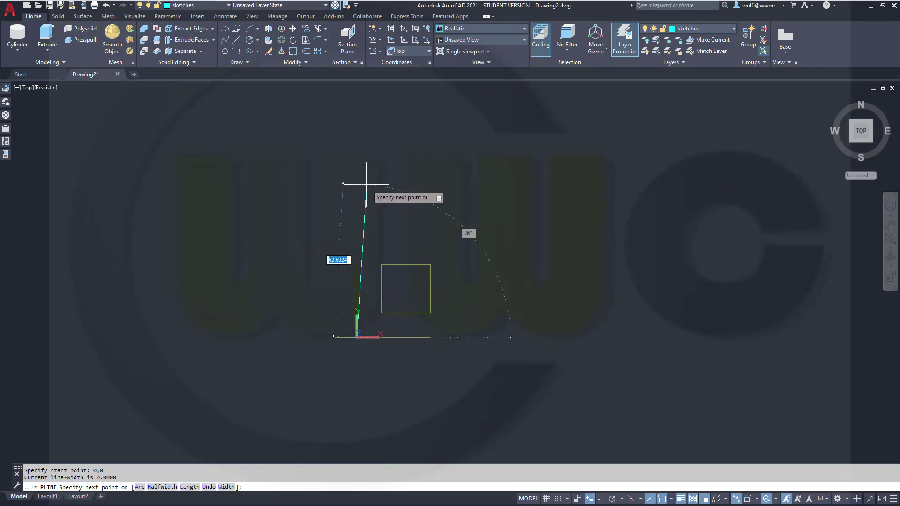
left_click(613, 498)
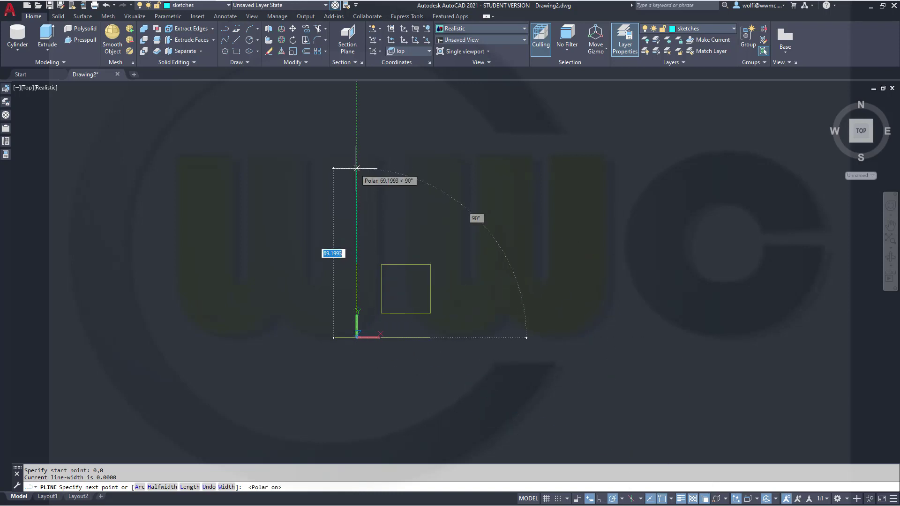
type("60")
key("Return")
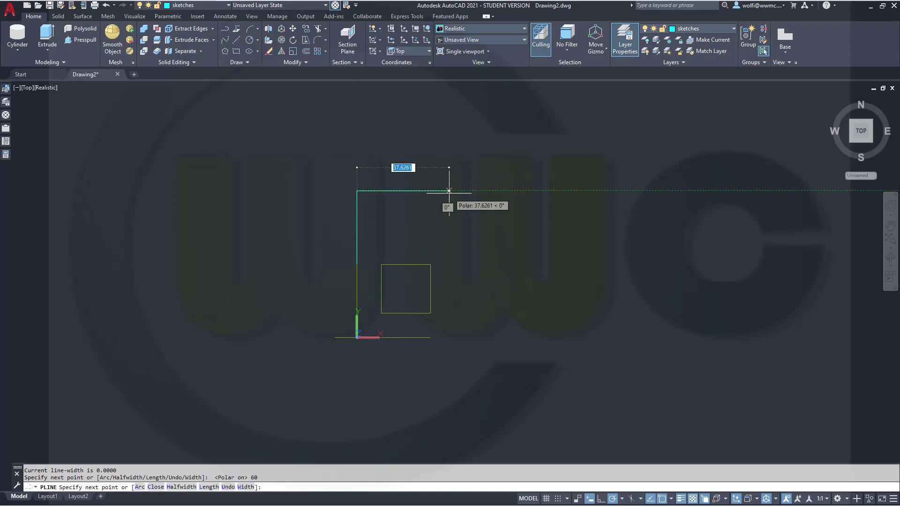
type("30")
key("Return")
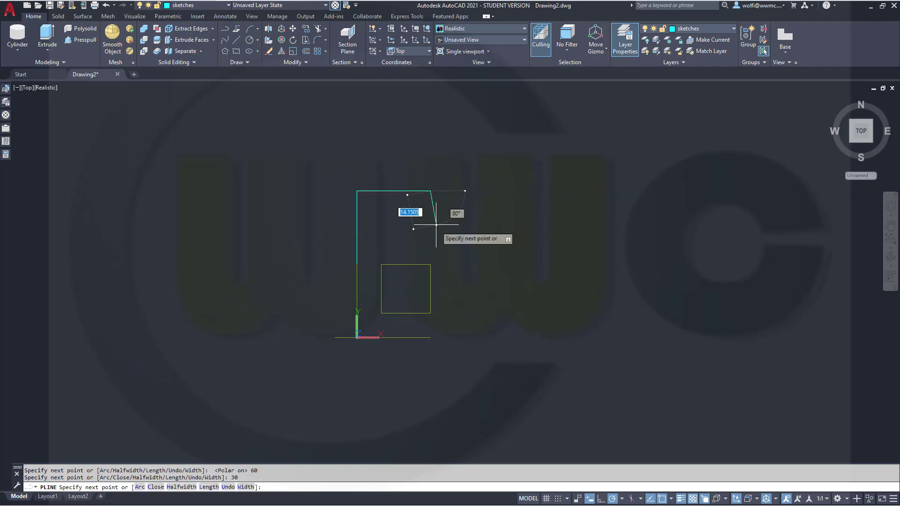
type("30")
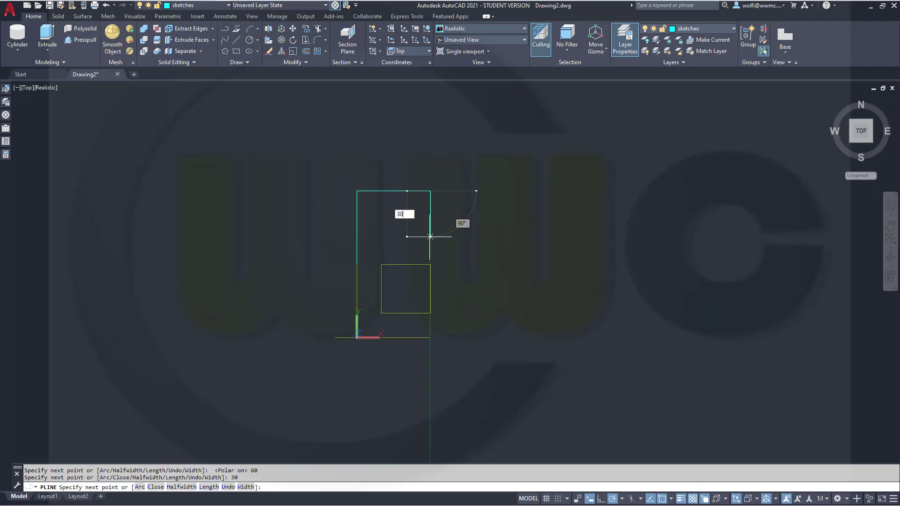
key("Return")
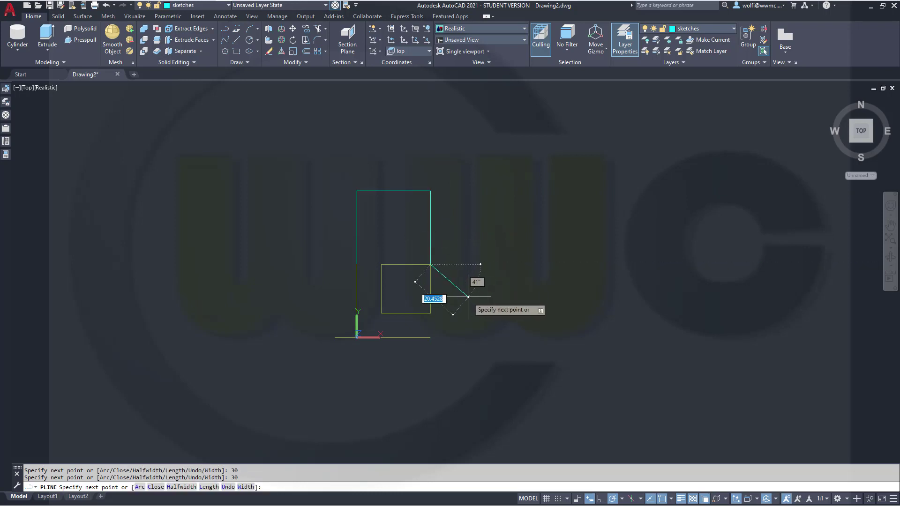
Step: Place the slanted point using From and temporary tracking at @0,20, then close the profile
right_click(468, 296, "shift")
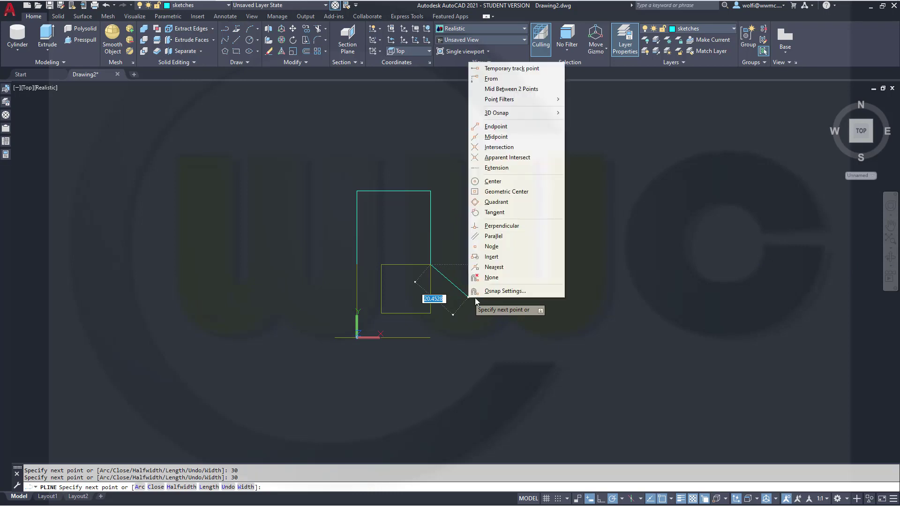
mouse_move(499, 99)
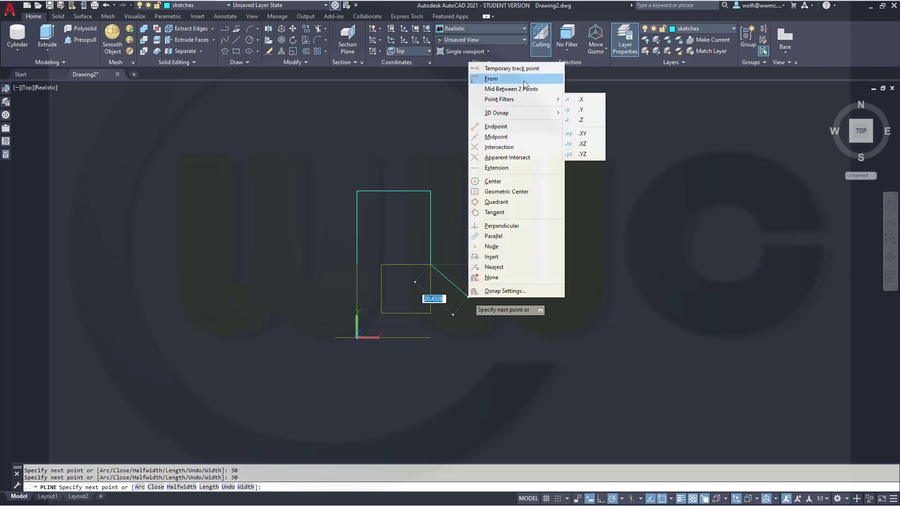
left_click(493, 80)
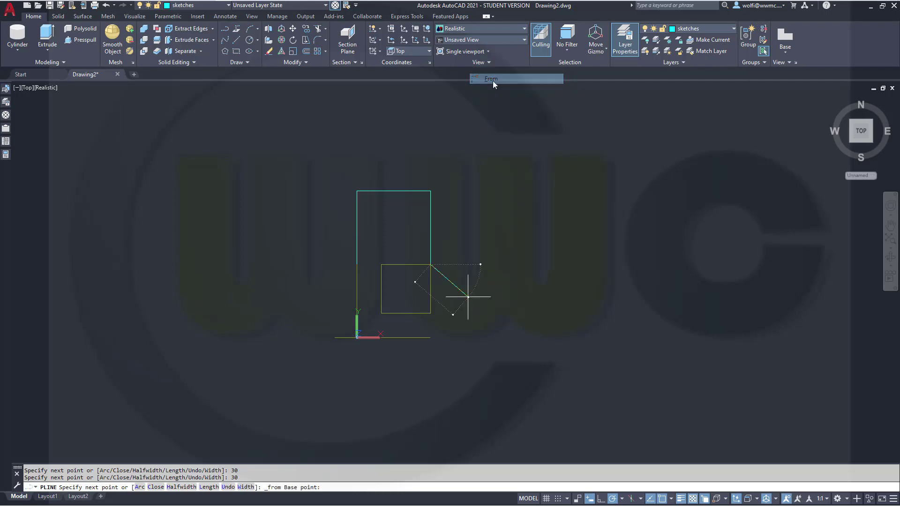
right_click(494, 180, "shift")
left_click(500, 186)
type("25")
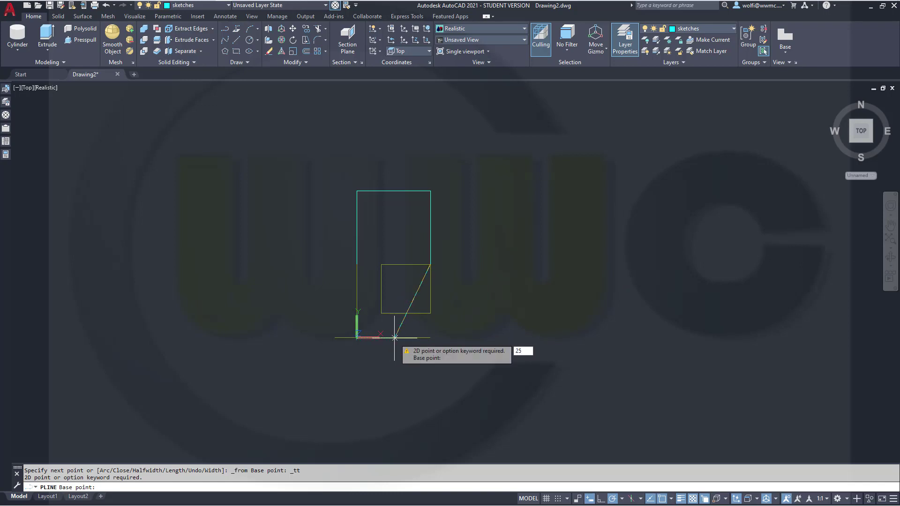
key("Return")
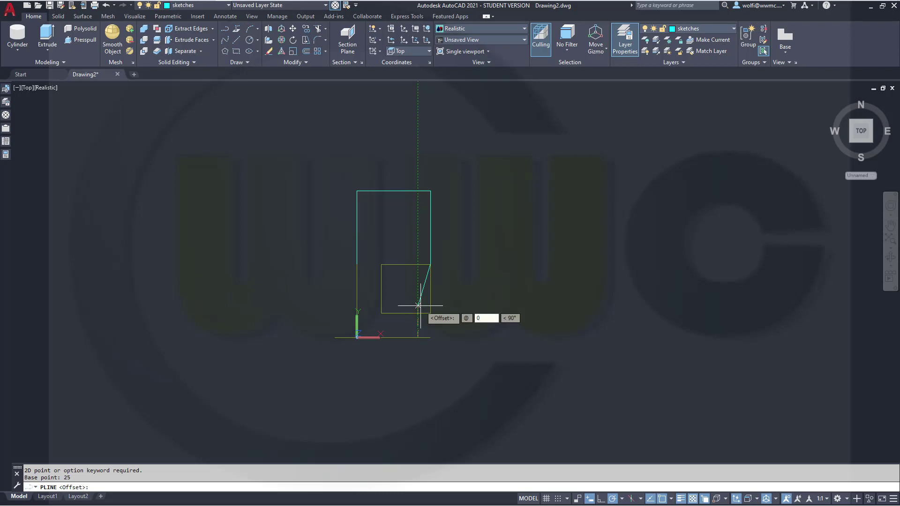
key("Tab")
type("2")
key("Return")
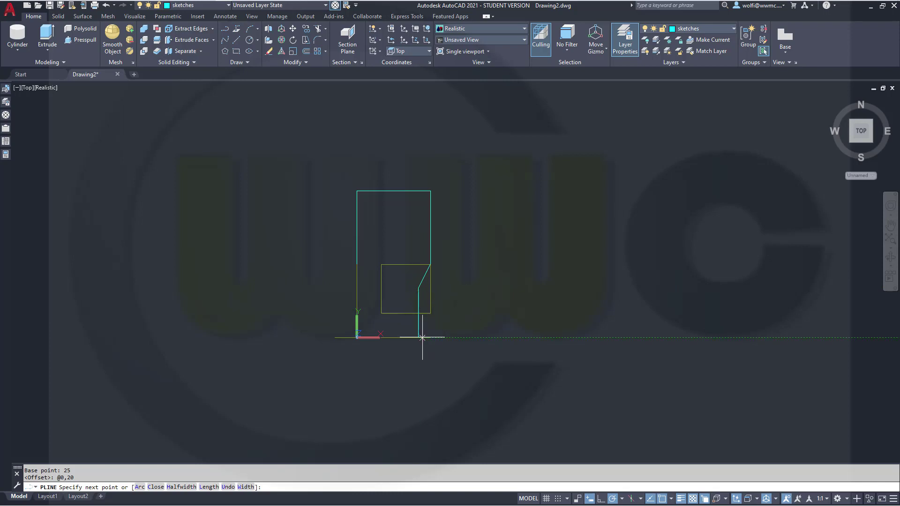
right_click(423, 337)
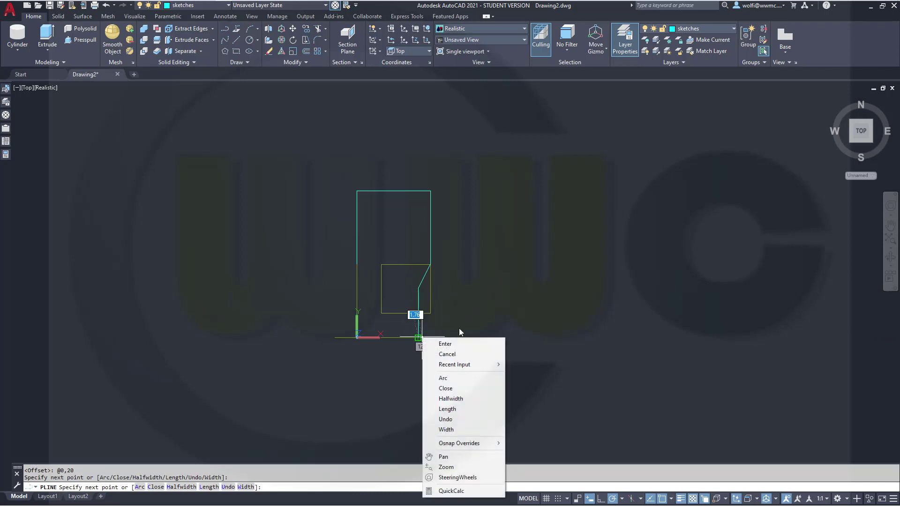
left_click(469, 389)
Step: Make solid_plus the current layer
scroll(455, 139, "up", 2)
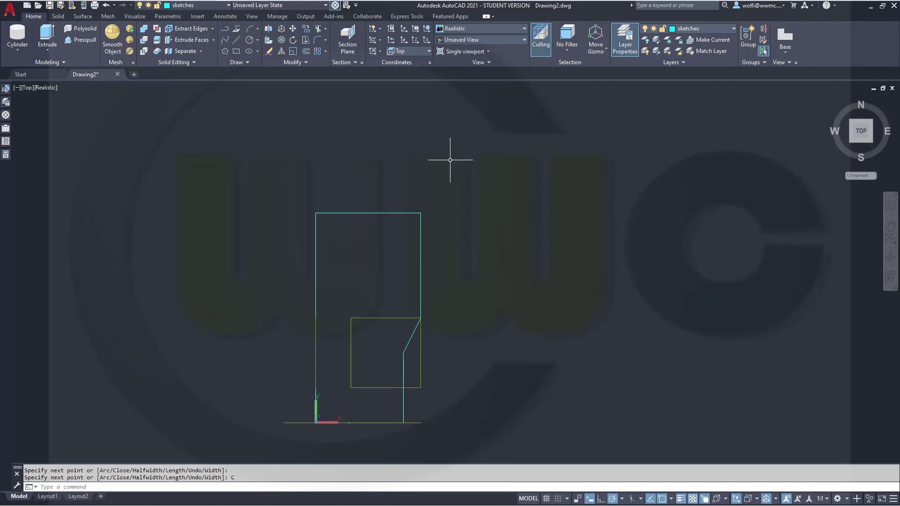
scroll(450, 160, "down", 2)
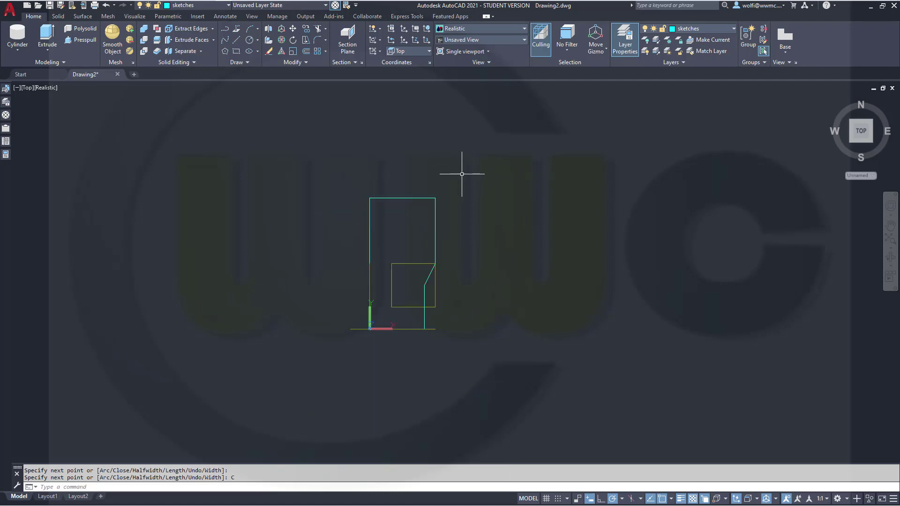
left_click(229, 6)
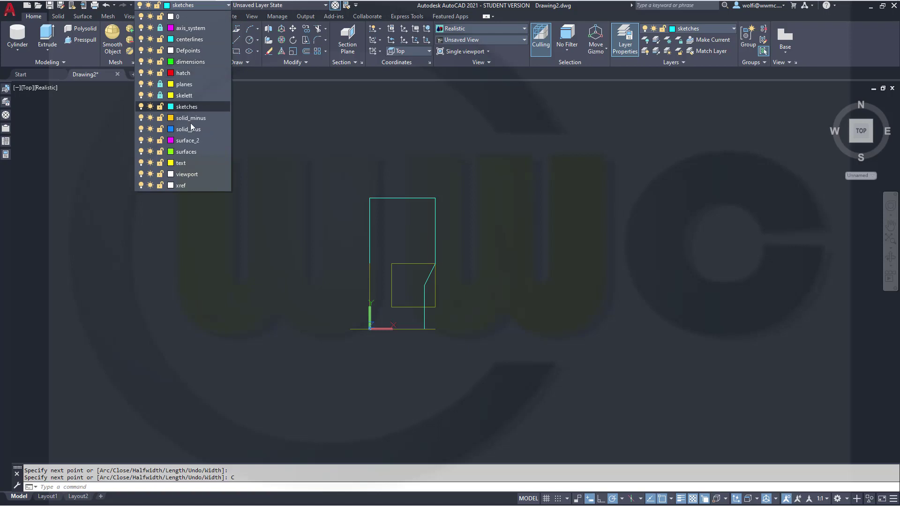
left_click(191, 130)
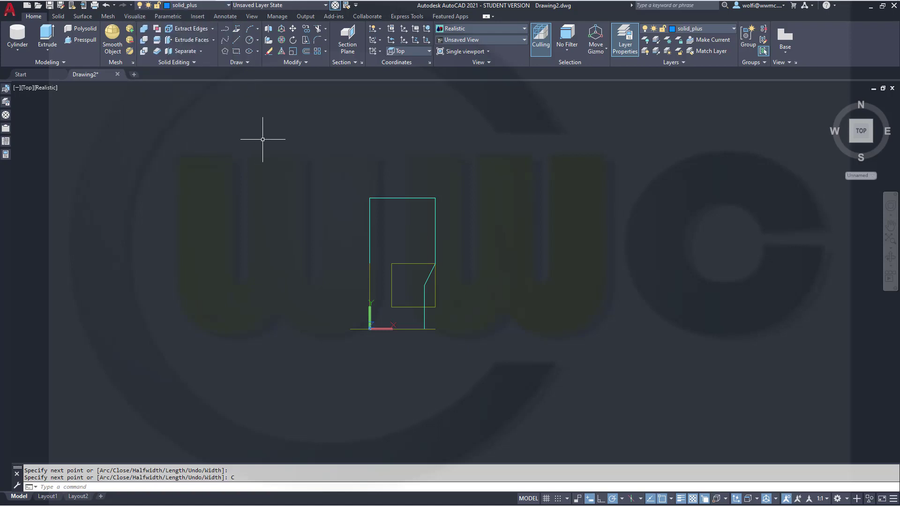
key("Escape")
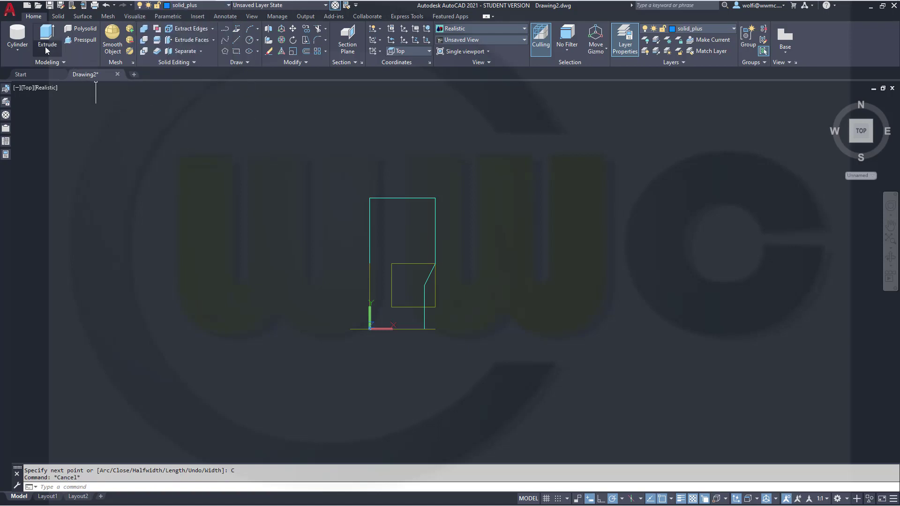
Step: Revolve the outer profile about its left vertical edge
left_click(48, 51)
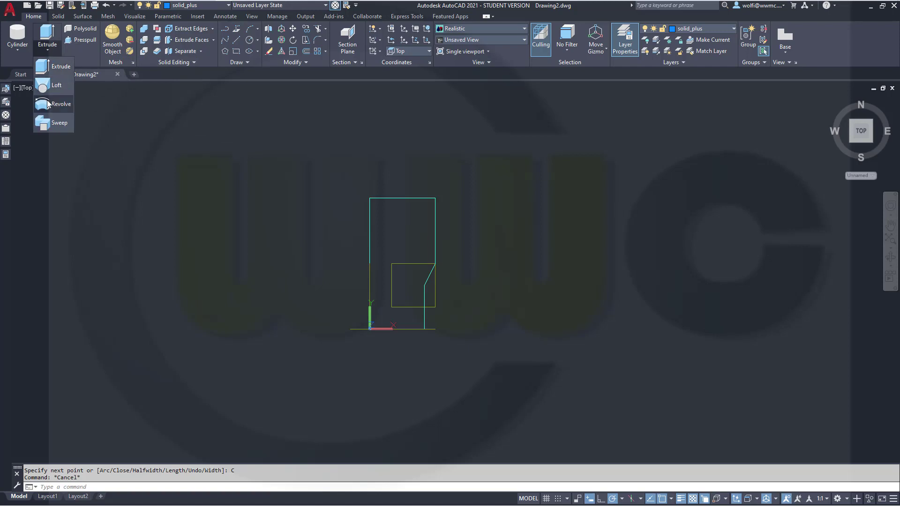
left_click(48, 100)
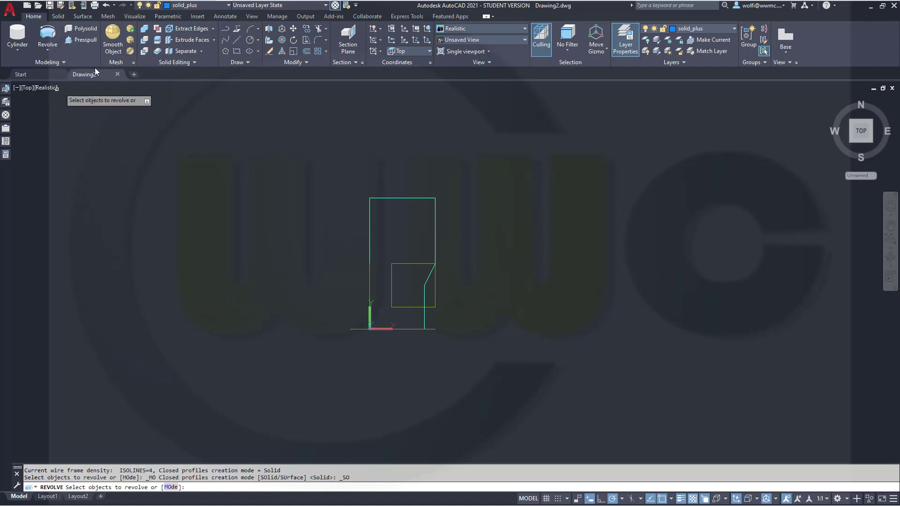
left_click(395, 198)
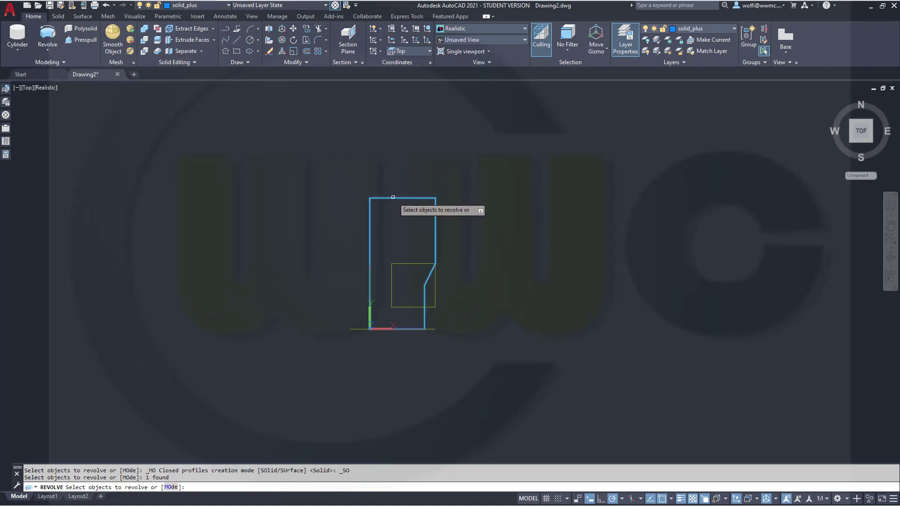
right_click(413, 143)
left_click(433, 151)
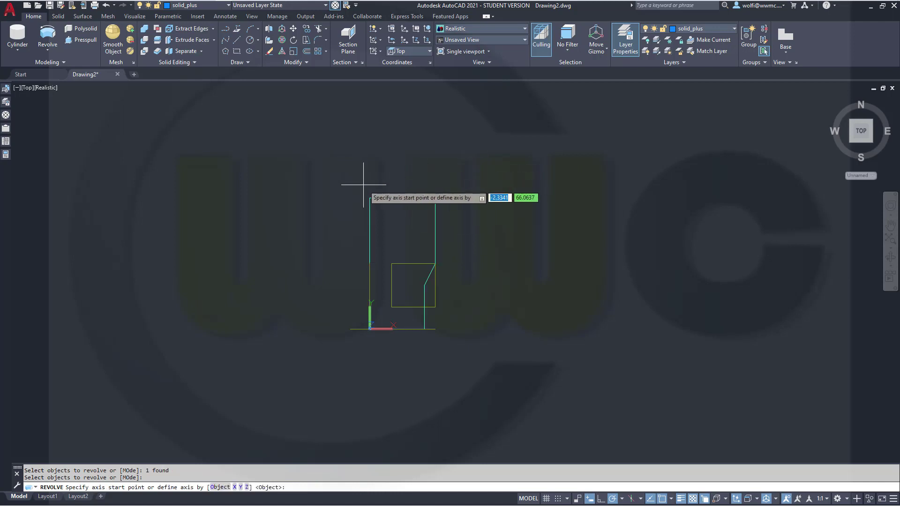
left_click(370, 198)
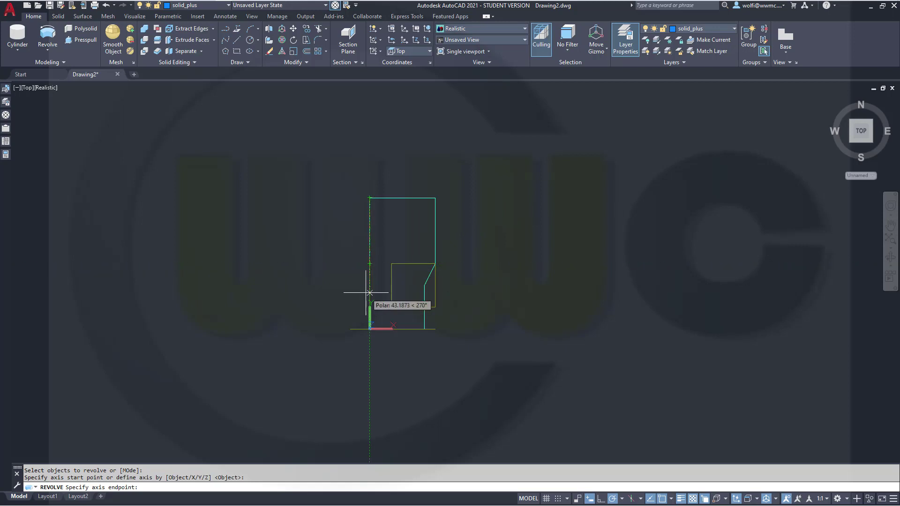
left_click(370, 329)
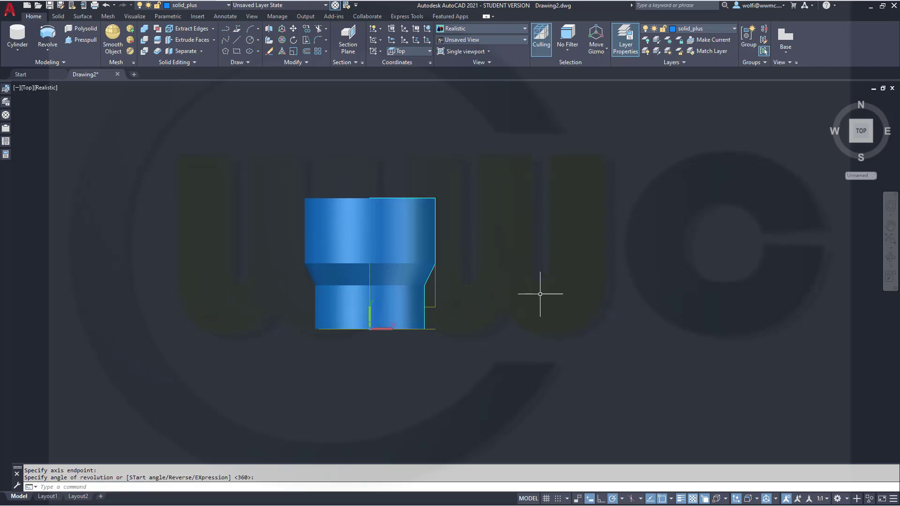
mouse_move(539, 295)
middle_mouse_down("shift")
mouse_move(488, 322)
mouse_move(502, 286)
middle_mouse_up("shift")
Step: Finish the 360° revolution and hide the blue revolved solid
key("Return")
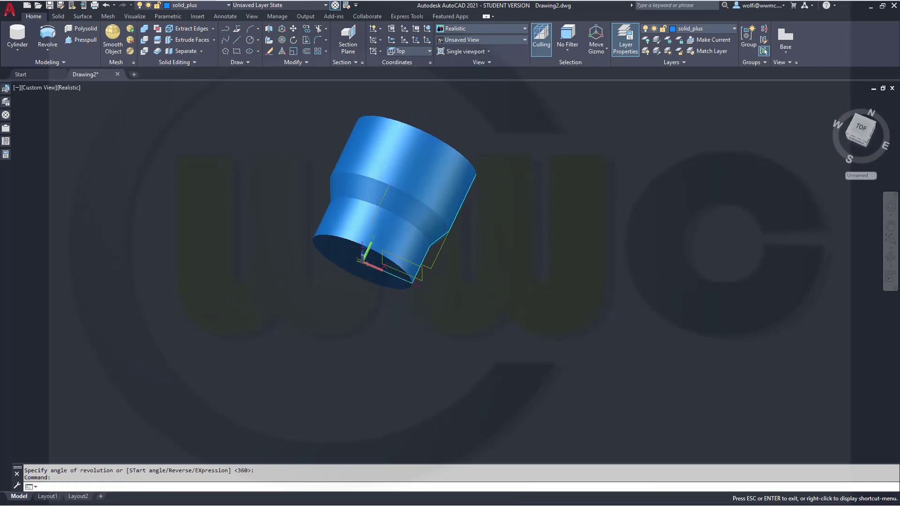
middle_click_drag(299, 224, 299, 266, "shift")
left_click(428, 209)
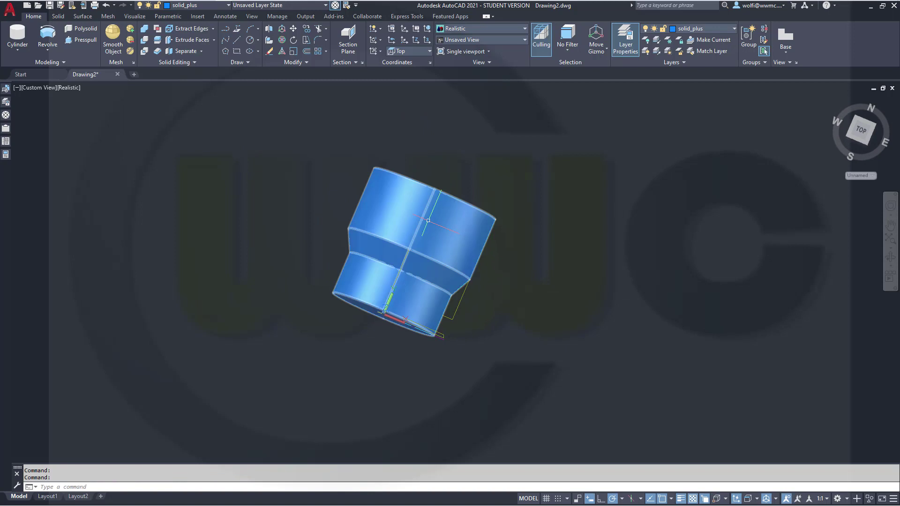
left_click(870, 500)
left_click(868, 492)
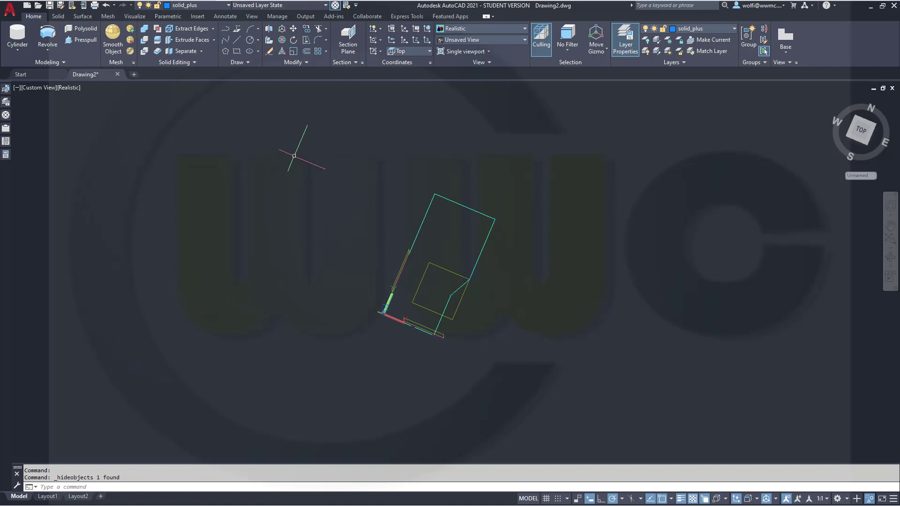
Step: Return to the Top view with sketches as the current layer
left_click(862, 136)
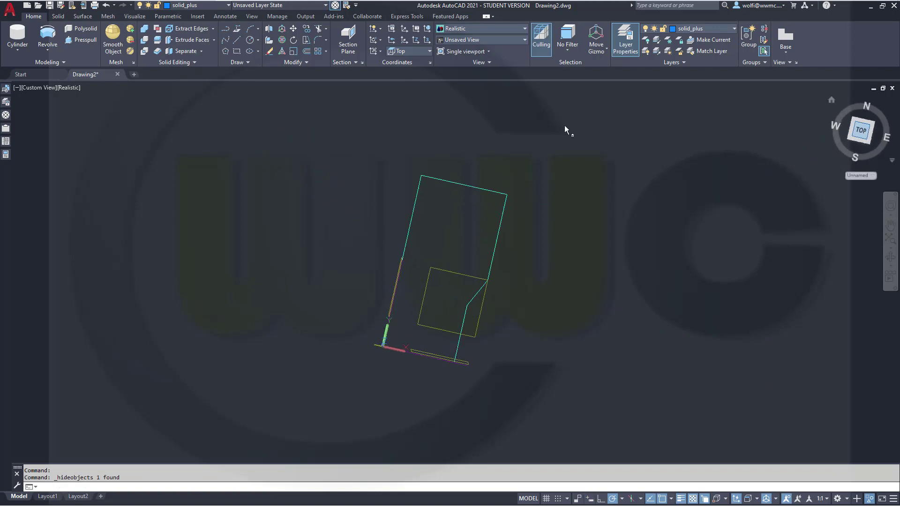
left_click(229, 6)
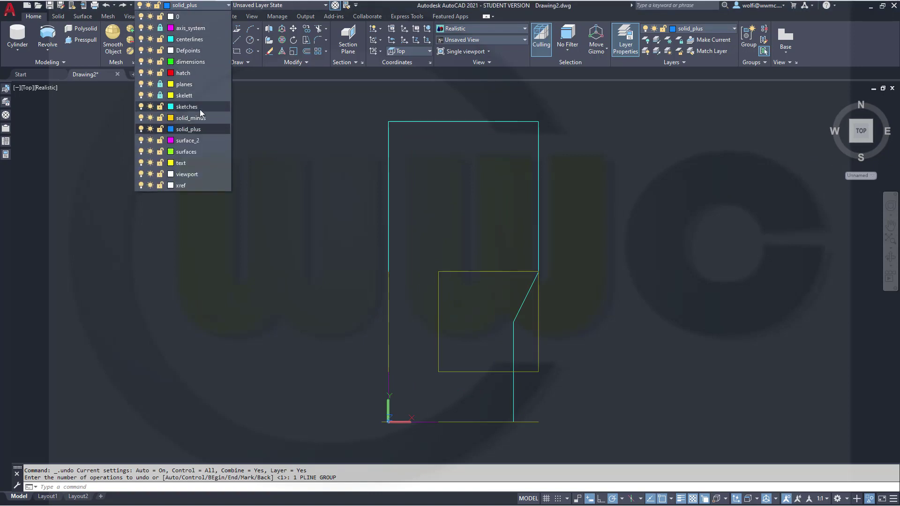
left_click(200, 108)
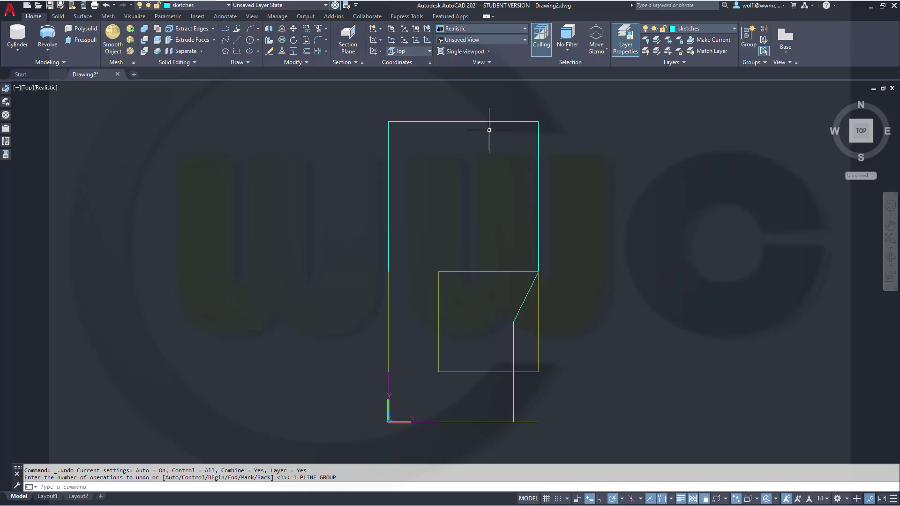
Step: Draw a closed polyline from 0,0 up to the top, 20 right, 15 down, 5 inward
left_click(226, 29)
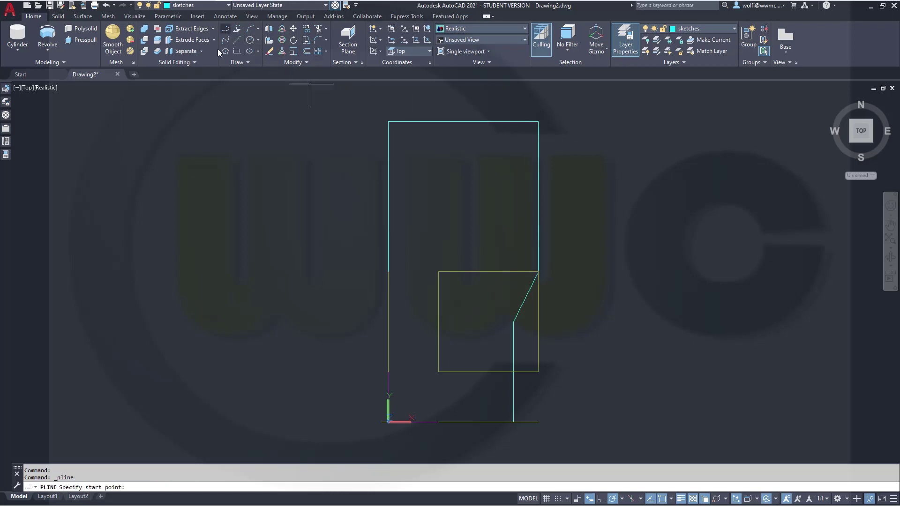
type("0")
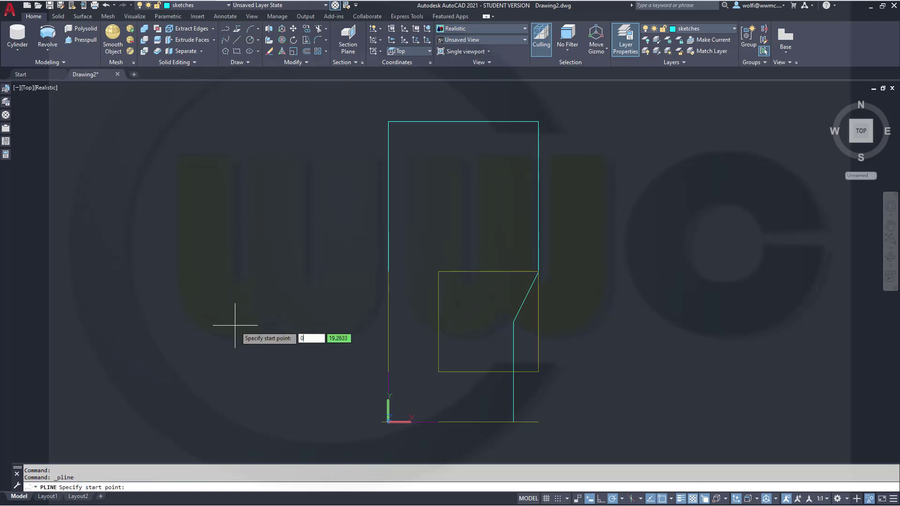
type(",0")
key("Return")
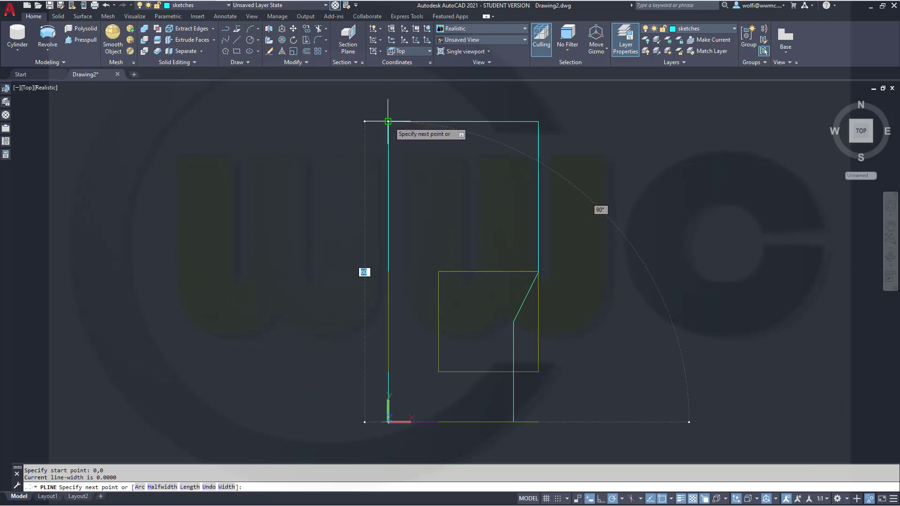
left_click(388, 121)
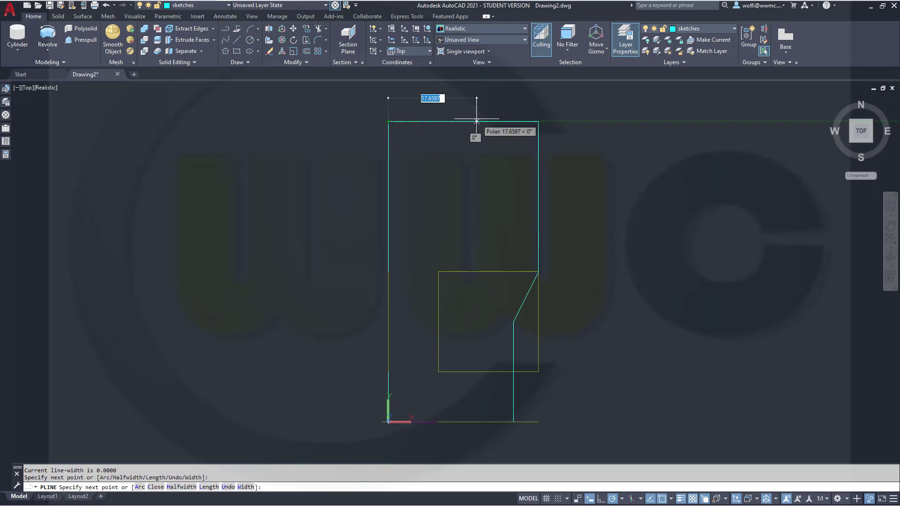
type("20")
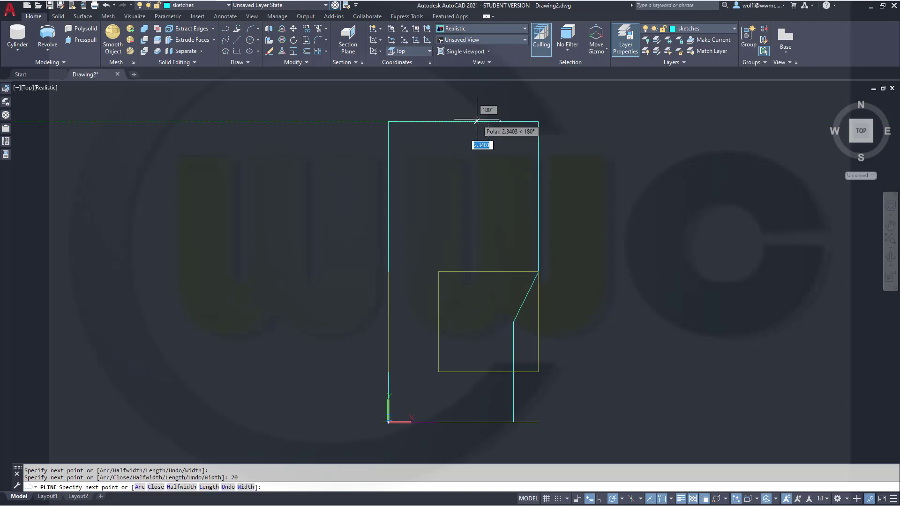
key("Return")
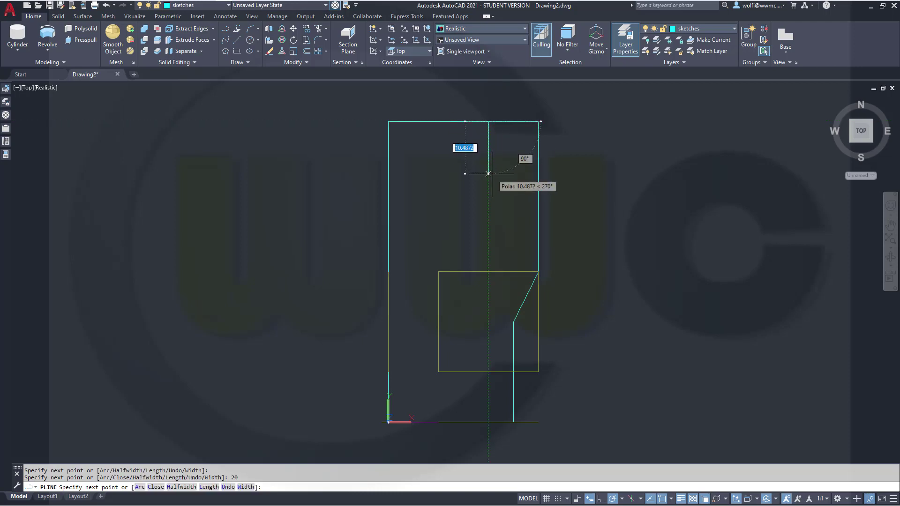
type("15")
key("Return")
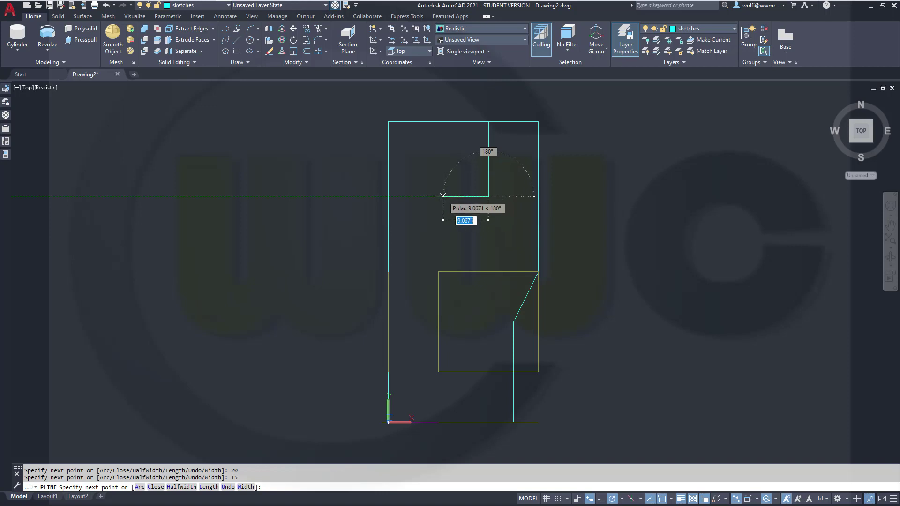
type("5")
key("Return")
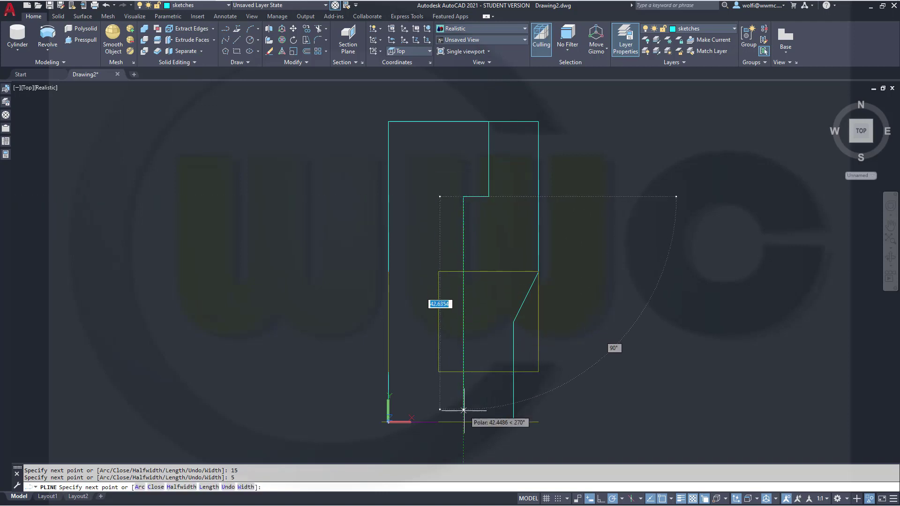
right_click(417, 391)
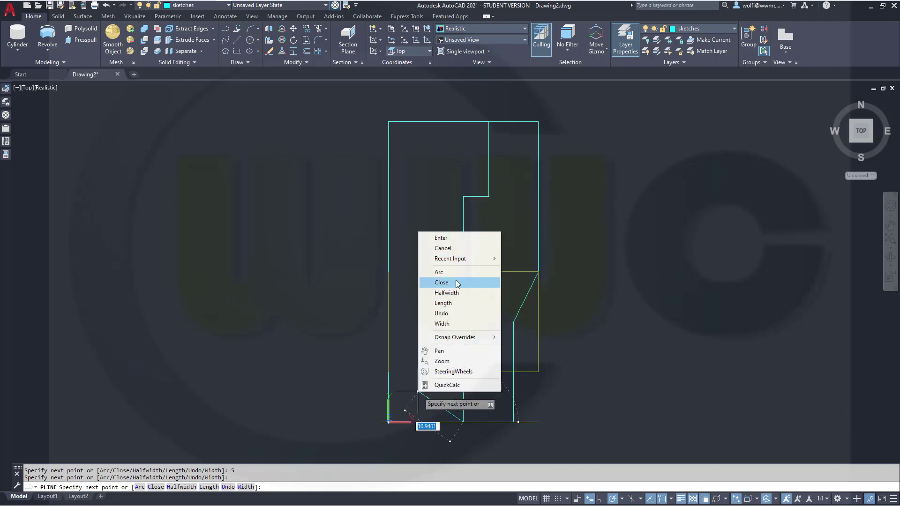
left_click(455, 282)
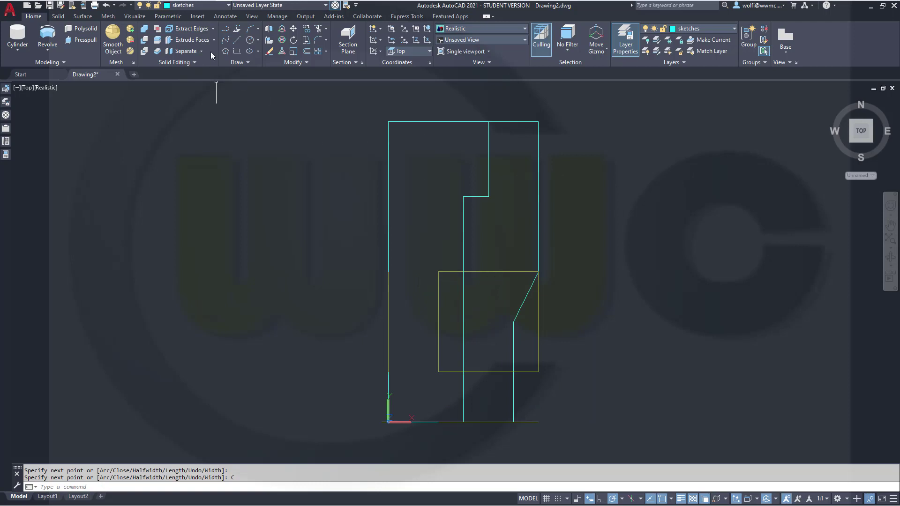
Step: On layer solid_minus, revolve the inner profile 360° about its left edge
left_click(228, 6)
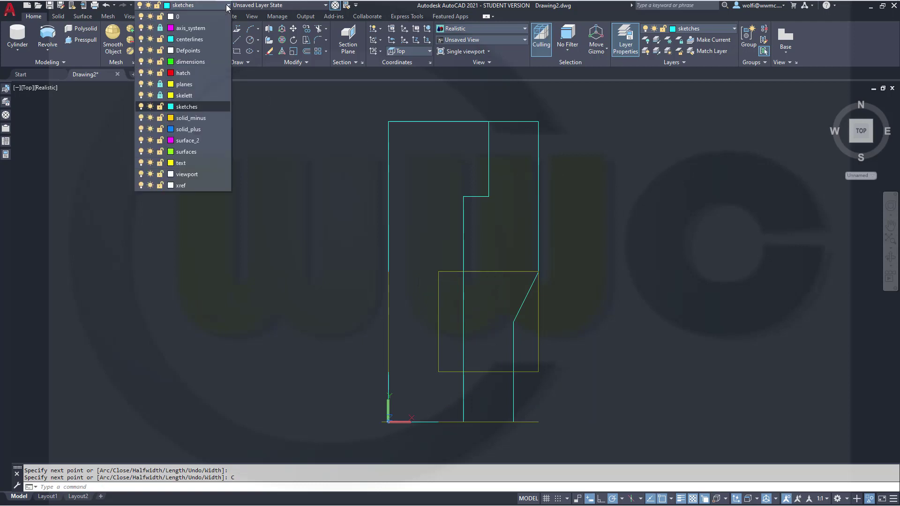
left_click(209, 118)
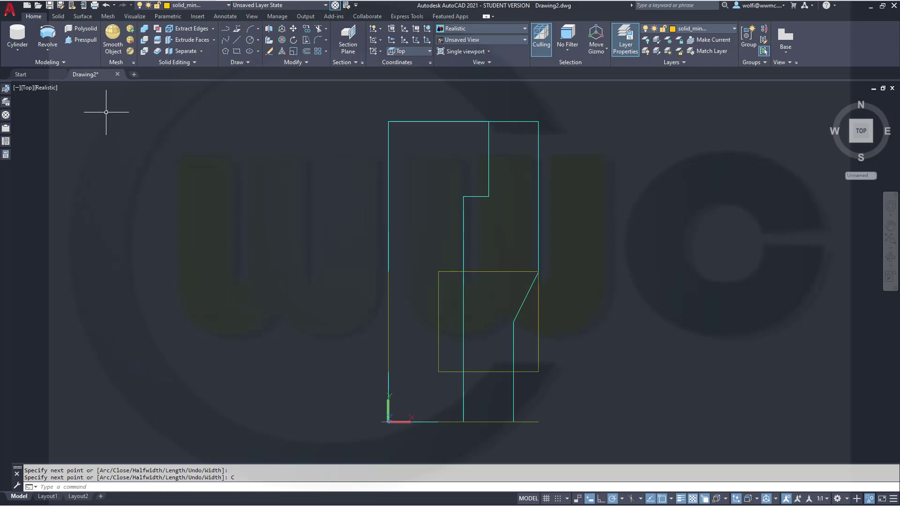
left_click(48, 37)
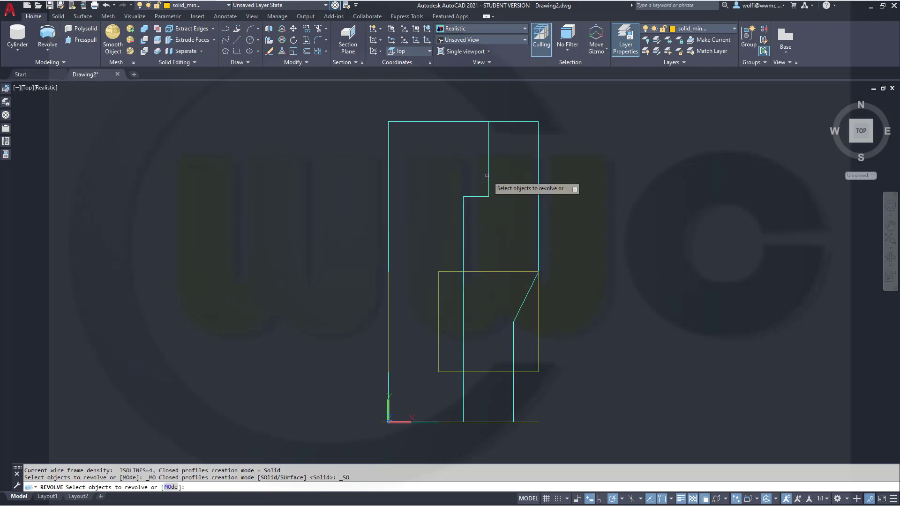
left_click(489, 177)
right_click(622, 181)
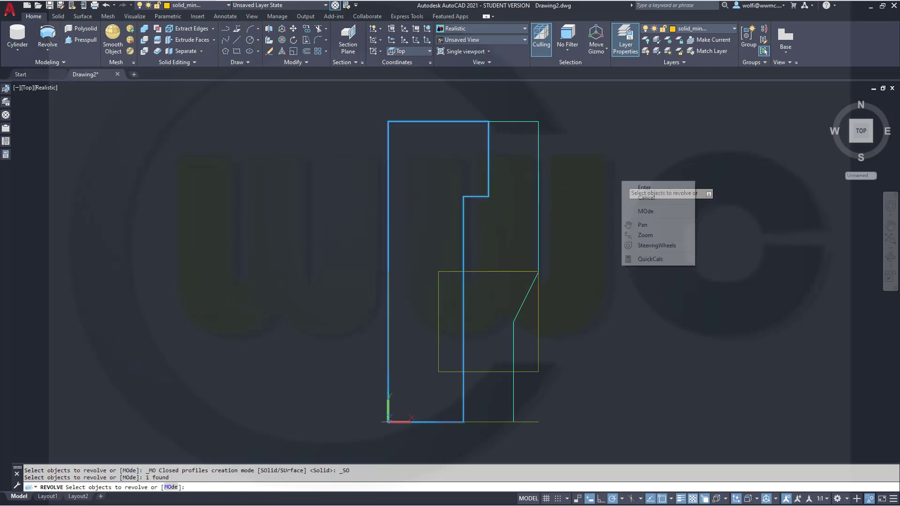
left_click(633, 185)
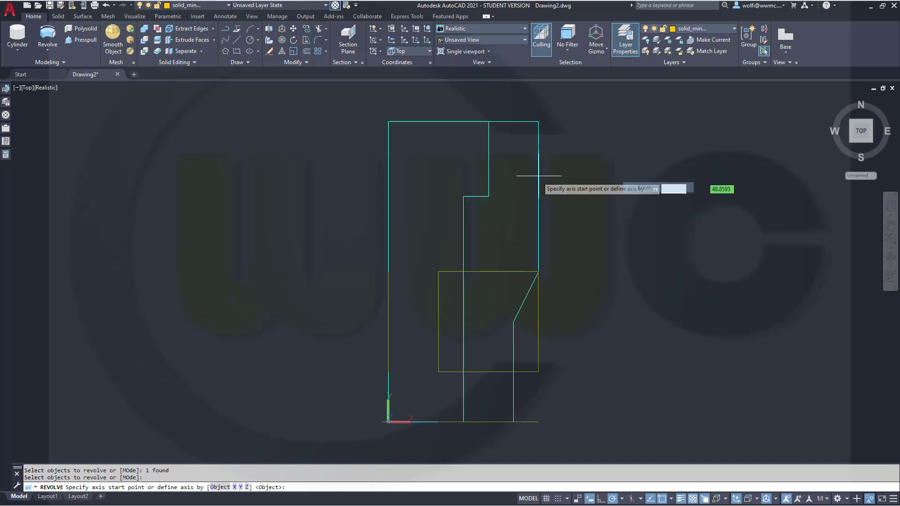
left_click(388, 122)
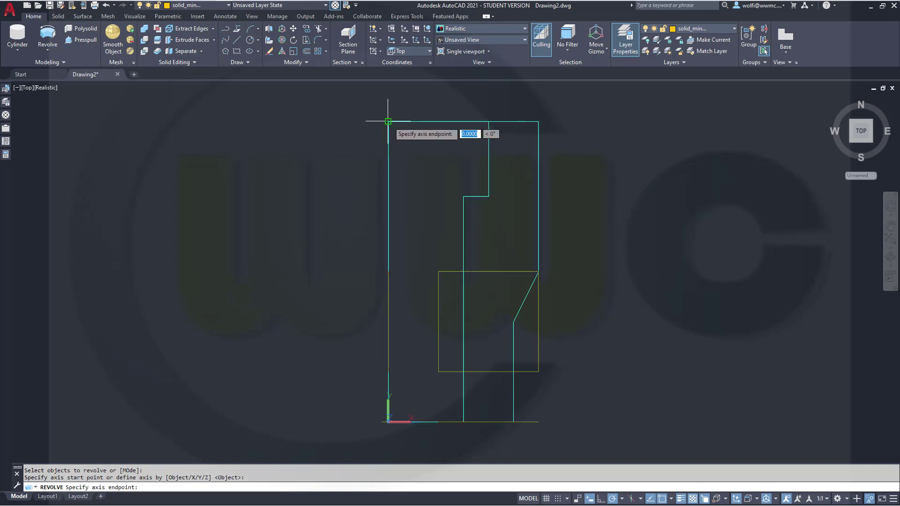
left_click(388, 422)
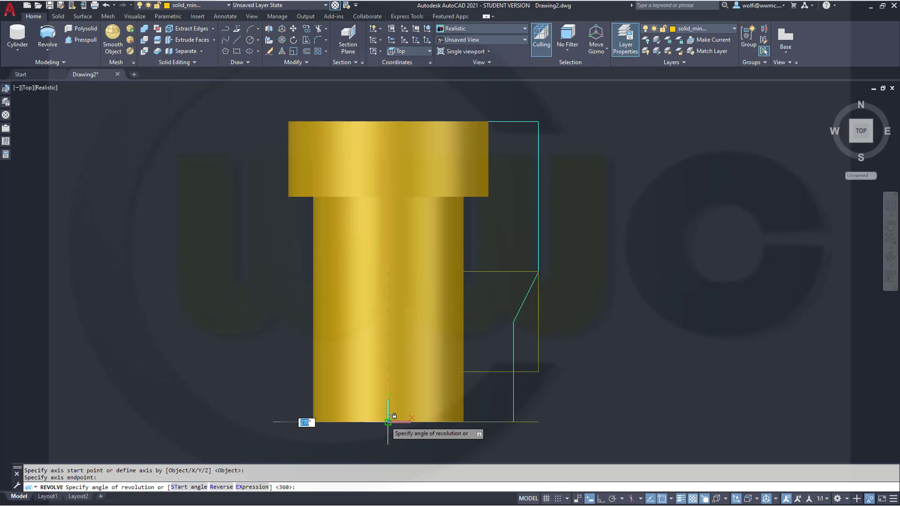
key("Return")
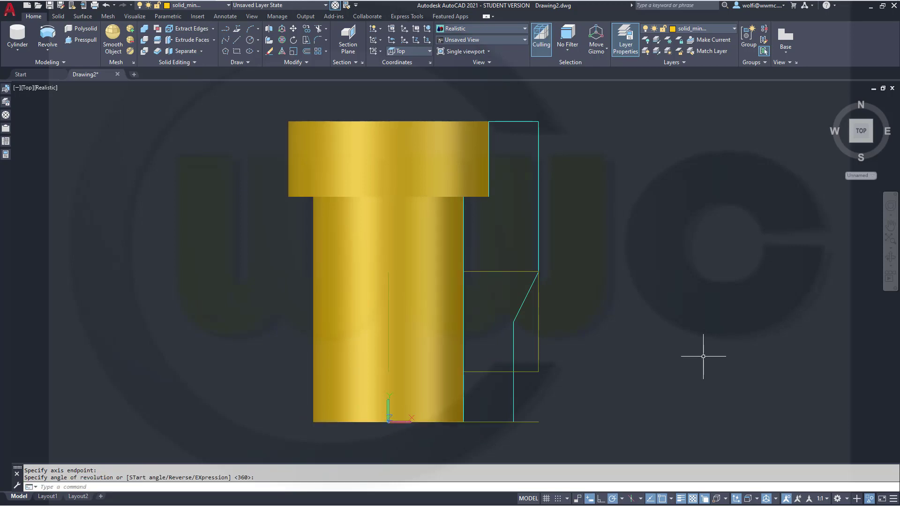
key("Escape")
Step: Unhide the blue solid and switch the display to Wireframe
middle_click_drag(615, 358, 666, 379, "shift")
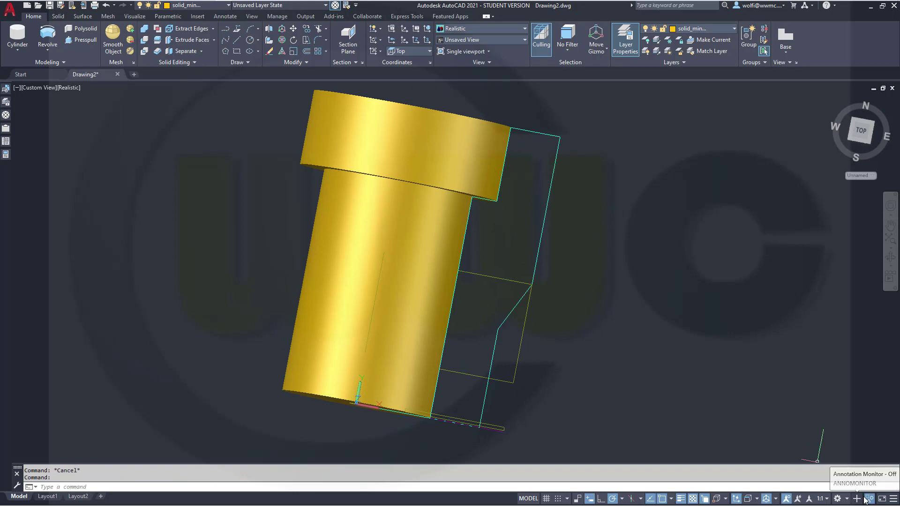
left_click(854, 499)
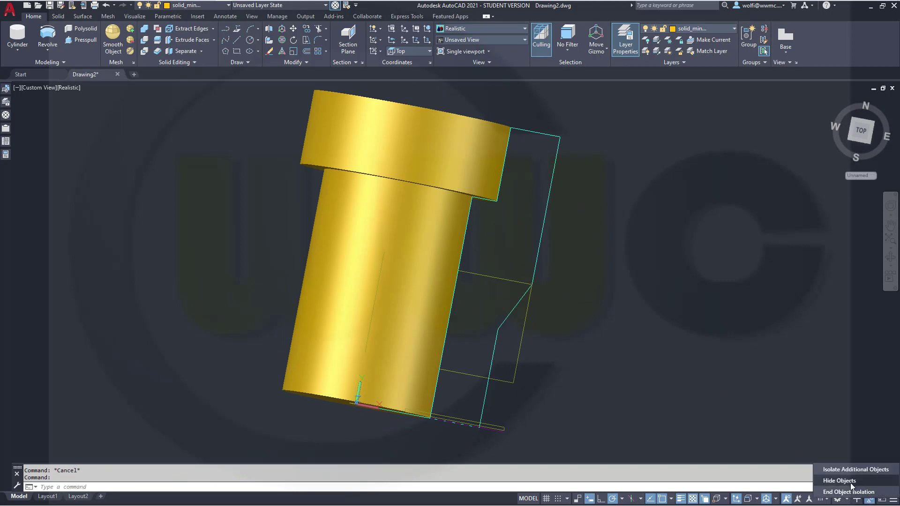
left_click(849, 492)
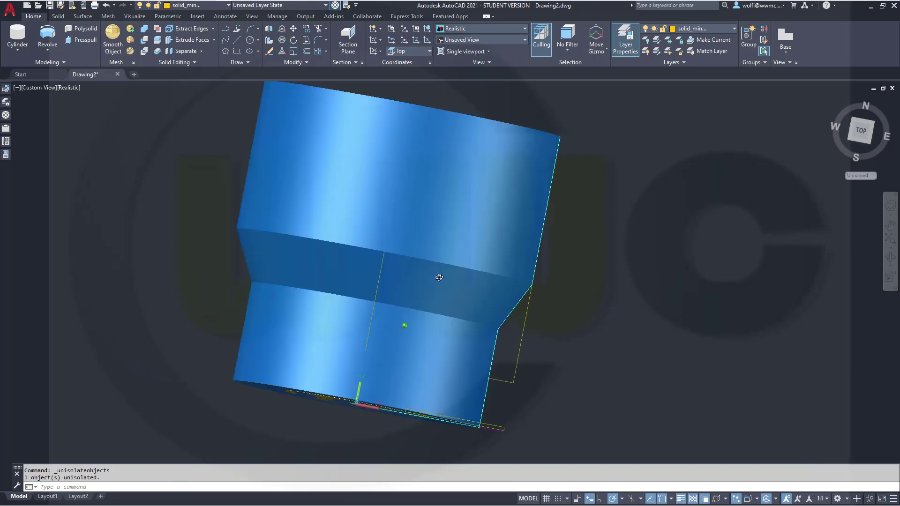
middle_click_drag(439, 277, 412, 244, "shift")
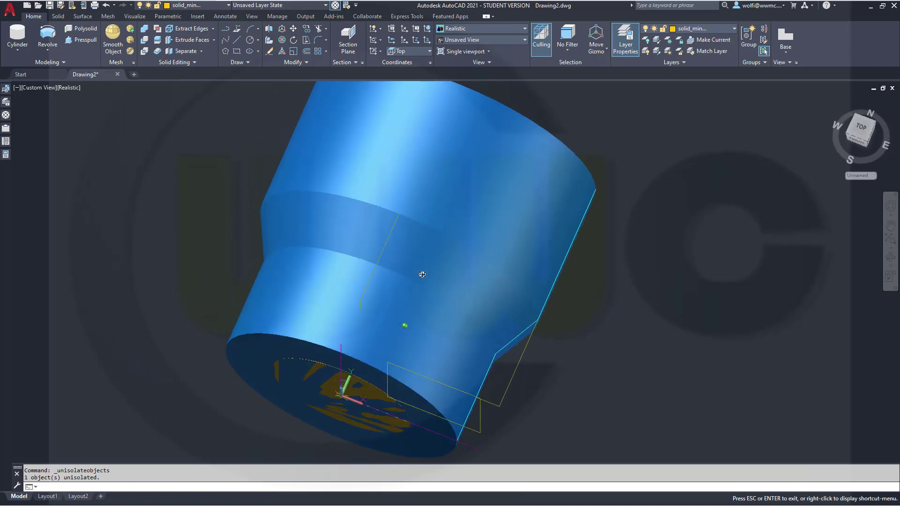
left_click(68, 90)
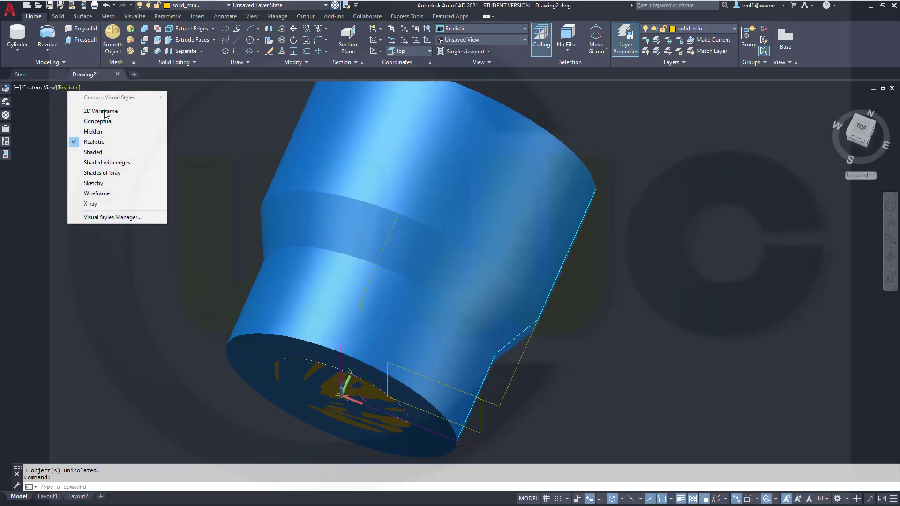
left_click(107, 194)
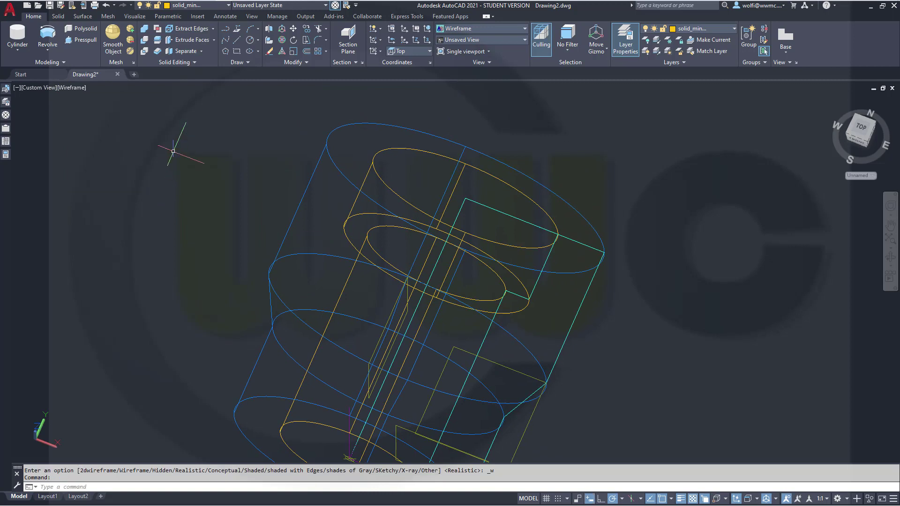
Step: Subtract the inner gold solid from the outer blue solid
left_click(144, 42)
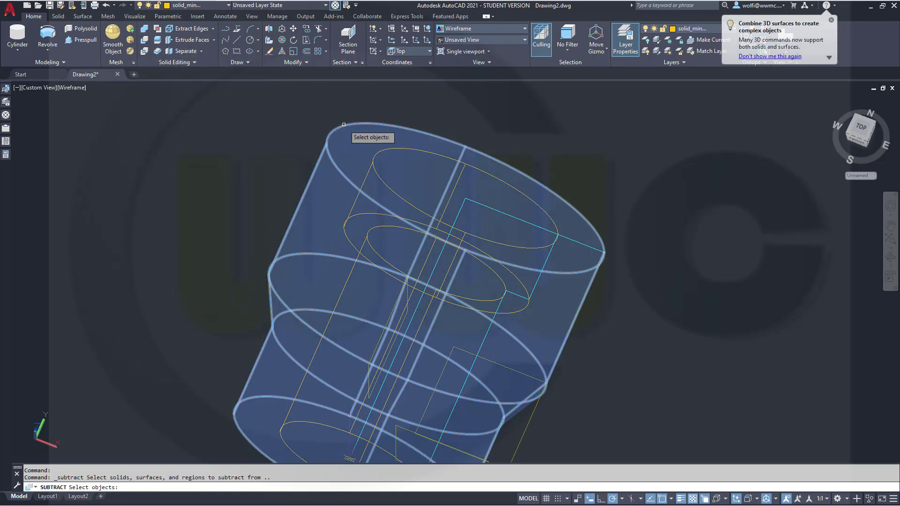
left_click(344, 124)
key("Return")
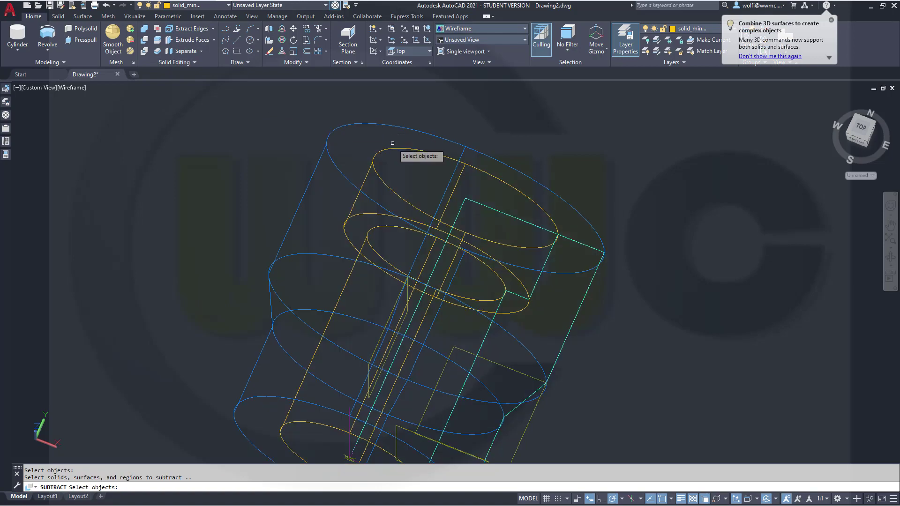
left_click(393, 143)
key("Return")
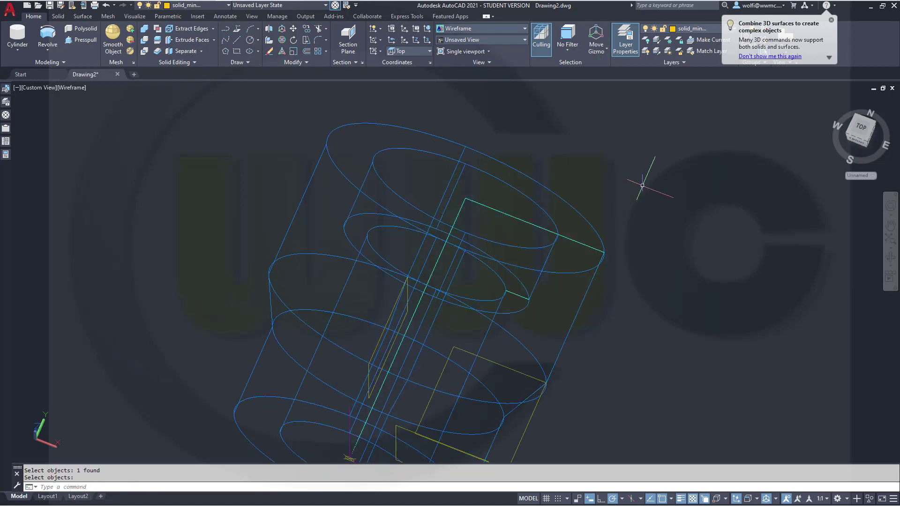
Step: Switch to Realistic shading and select the hollow solid
left_click(76, 88)
left_click(103, 142)
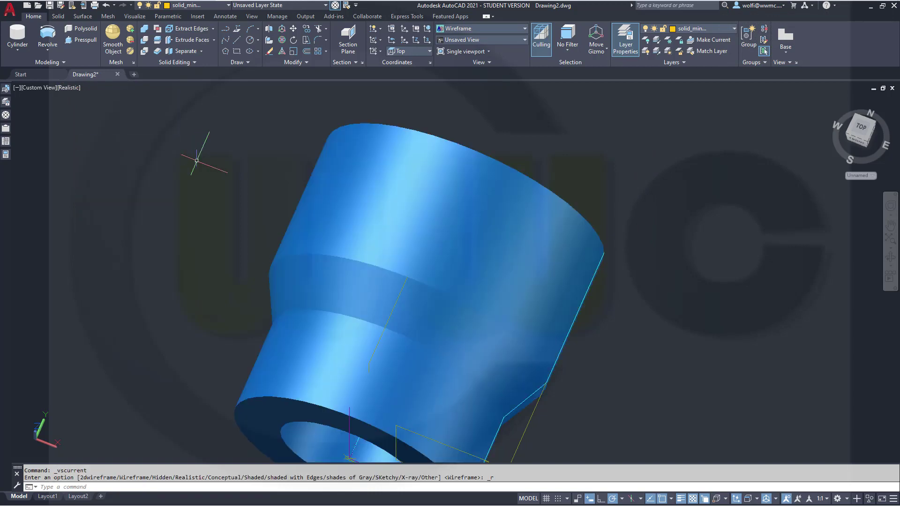
mouse_move(329, 224)
middle_mouse_down("shift")
mouse_move(302, 267)
mouse_move(312, 338)
middle_mouse_up("shift")
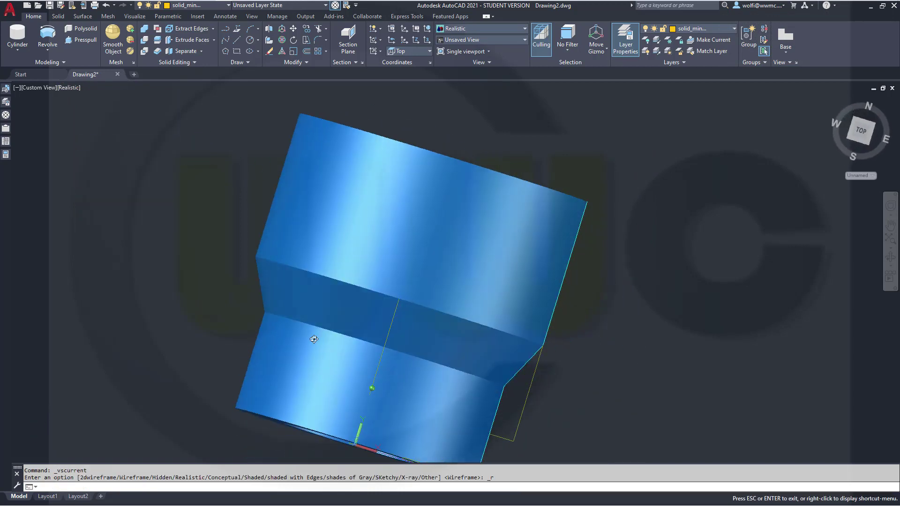
left_click(499, 264)
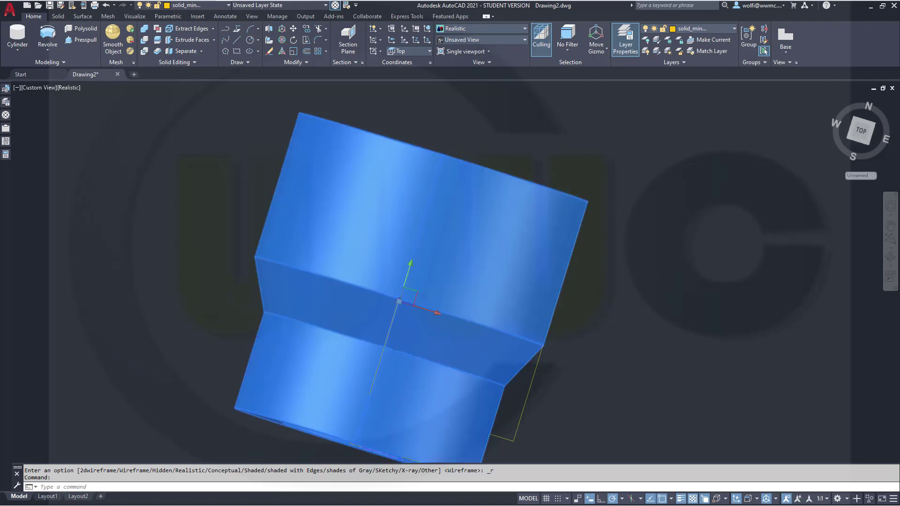
Step: Hide the hollow solid and return to the Top view
left_click(870, 500)
left_click(872, 493)
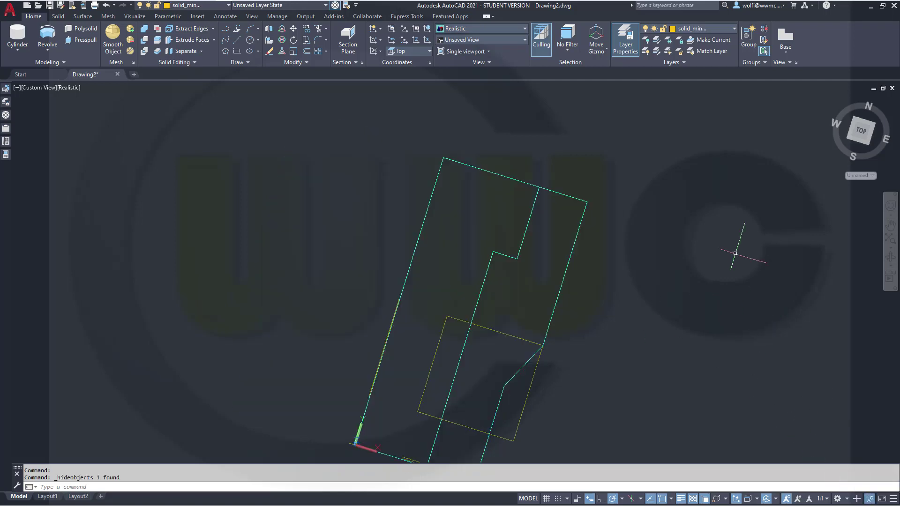
left_click(861, 132)
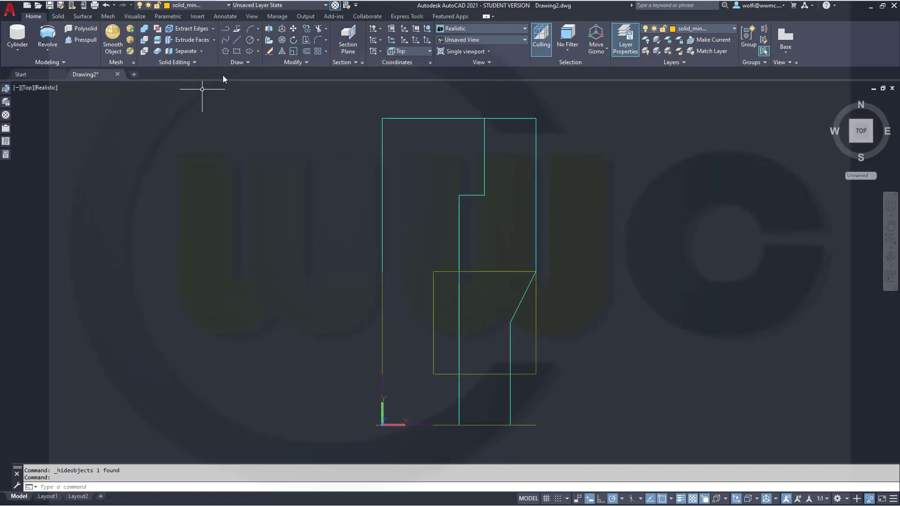
Step: Draw a 30 × 15 rectangle from the profile's top-left corner on the sketches layer
left_click(237, 51)
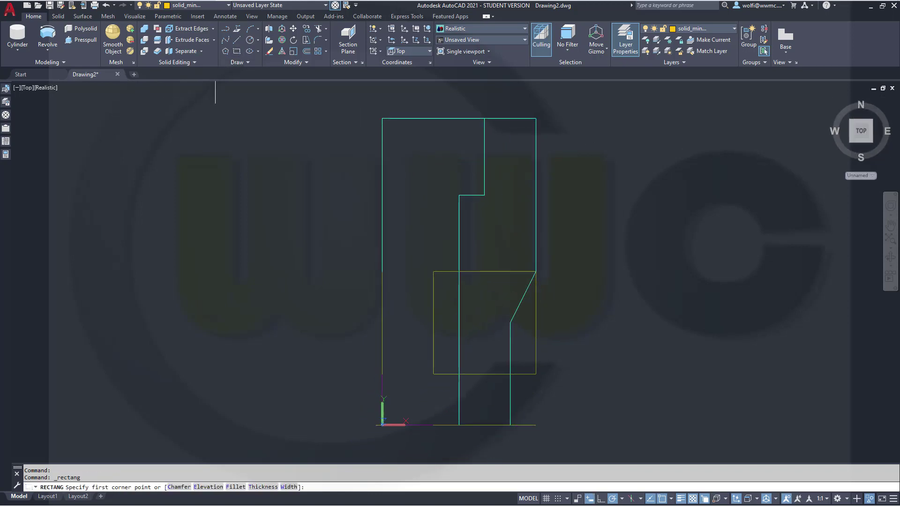
left_click(383, 118)
type("30")
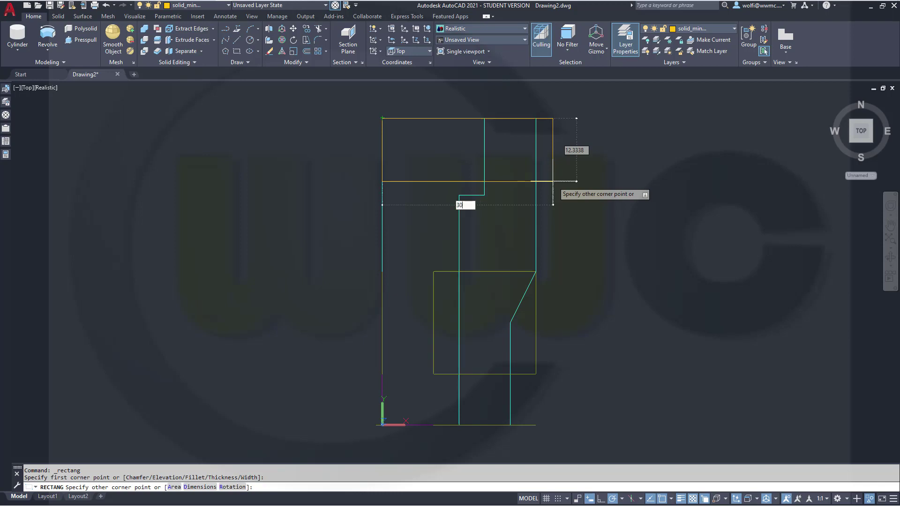
key("Tab")
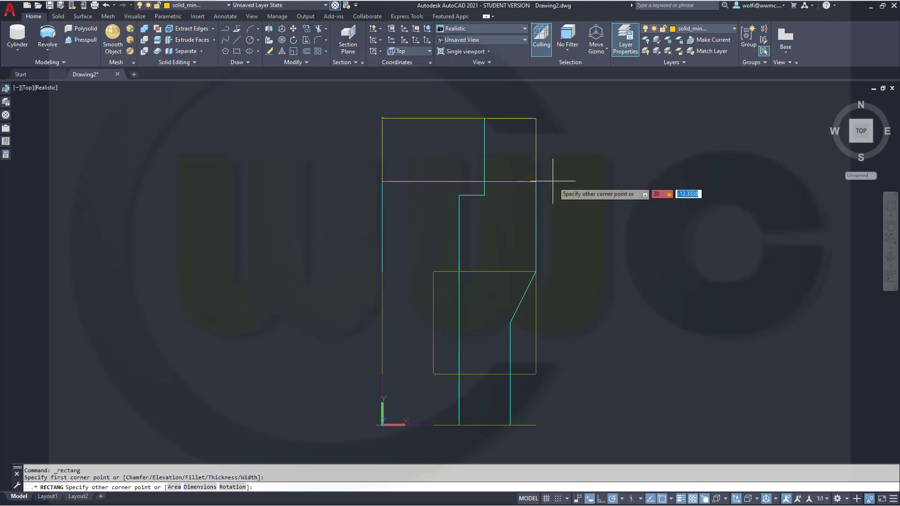
type("15")
key("Return")
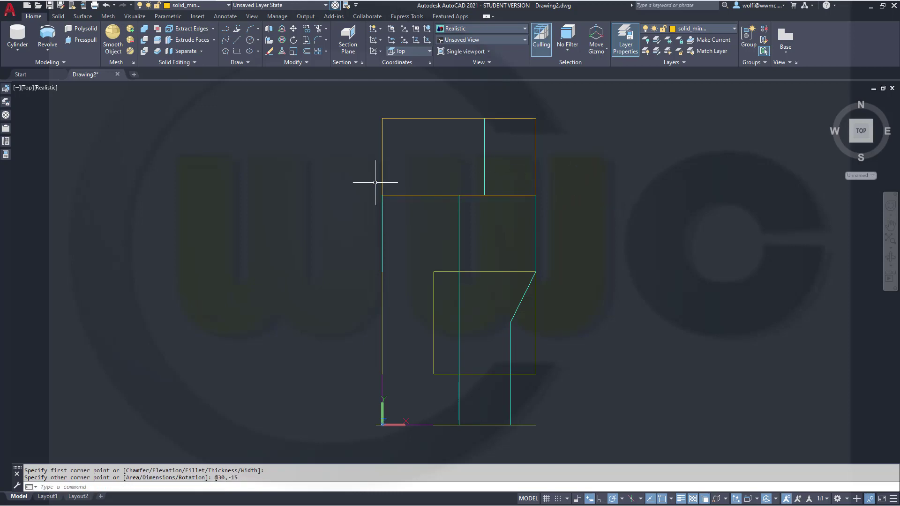
left_click(401, 196)
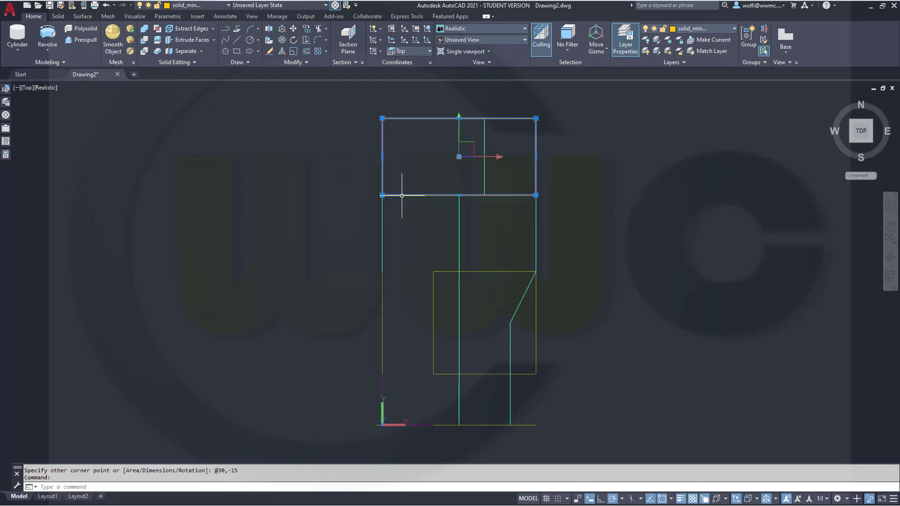
left_click(226, 7)
left_click(208, 113)
key("Escape")
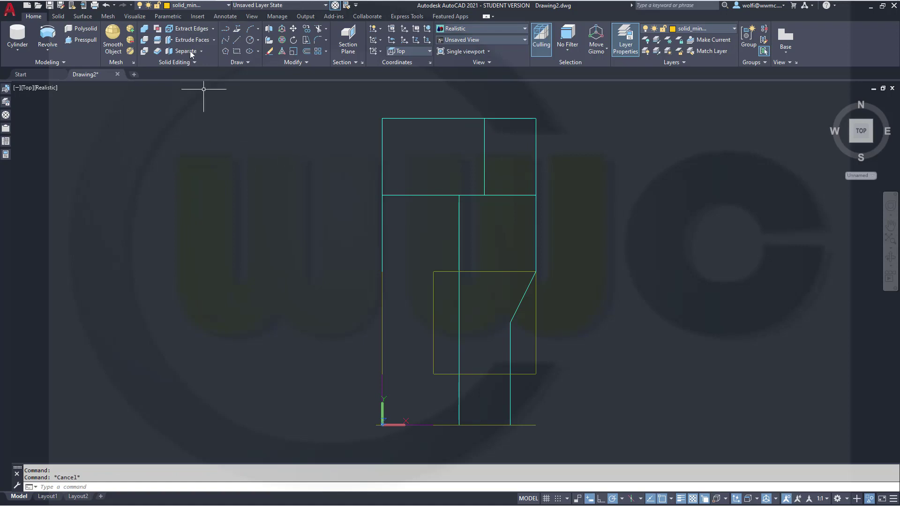
Step: Revolve the 30 × 15 rectangle 45° about the profile's left edge
mouse_move(279, 165)
middle_mouse_down("shift")
mouse_move(238, 201)
mouse_move(254, 187)
mouse_move(178, 121)
middle_mouse_up("shift")
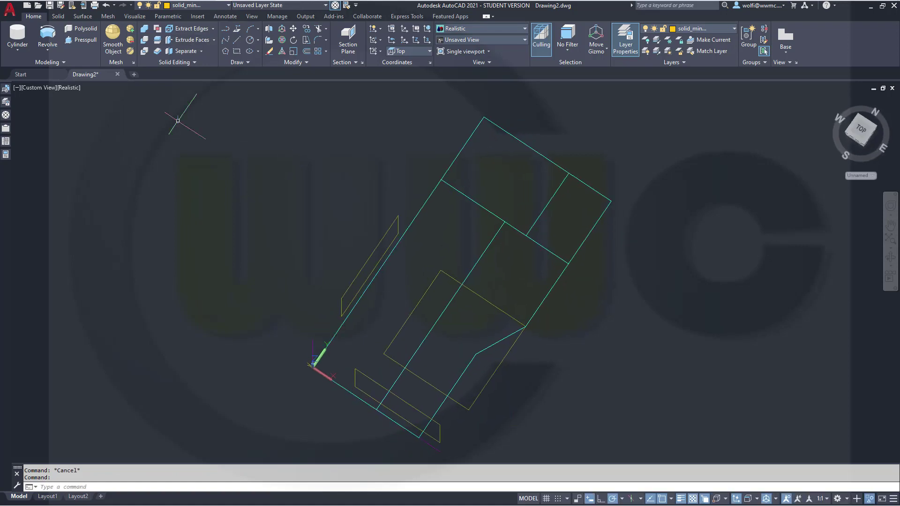
left_click(47, 33)
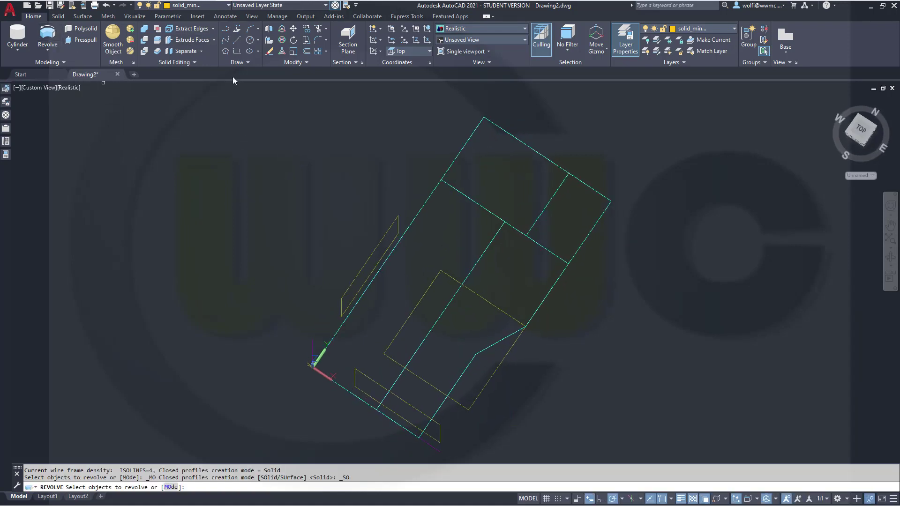
left_click(491, 175)
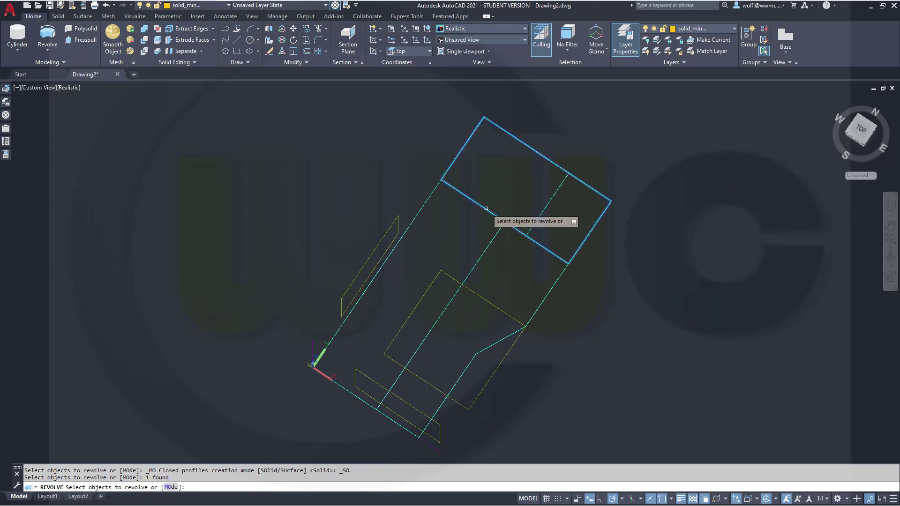
right_click(501, 178)
left_click(518, 183)
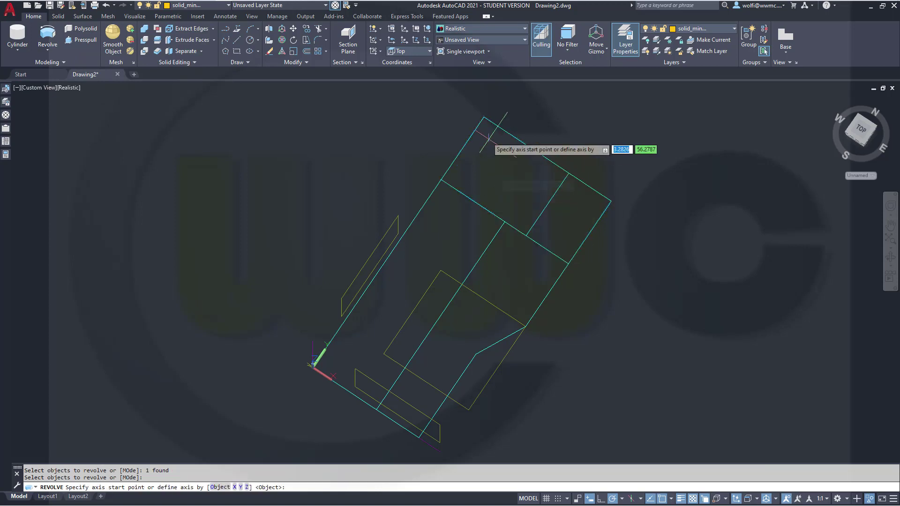
left_click(484, 116)
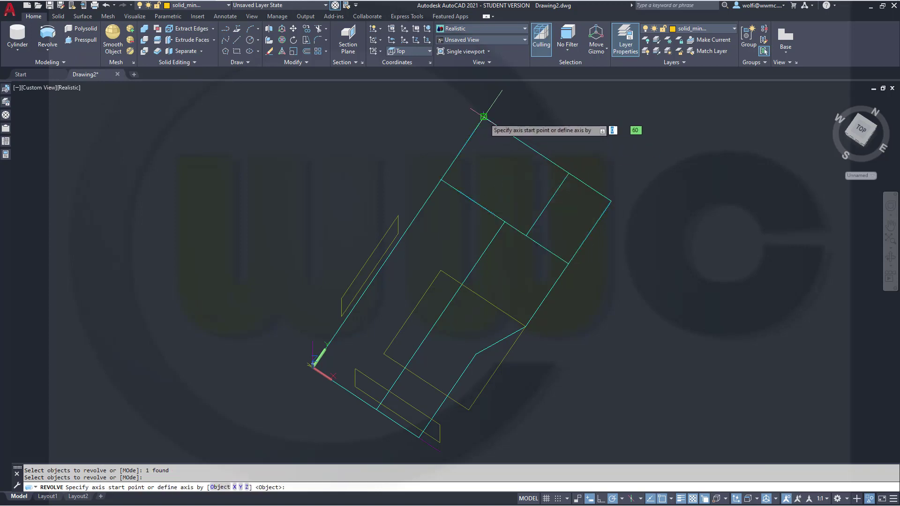
left_click(438, 179)
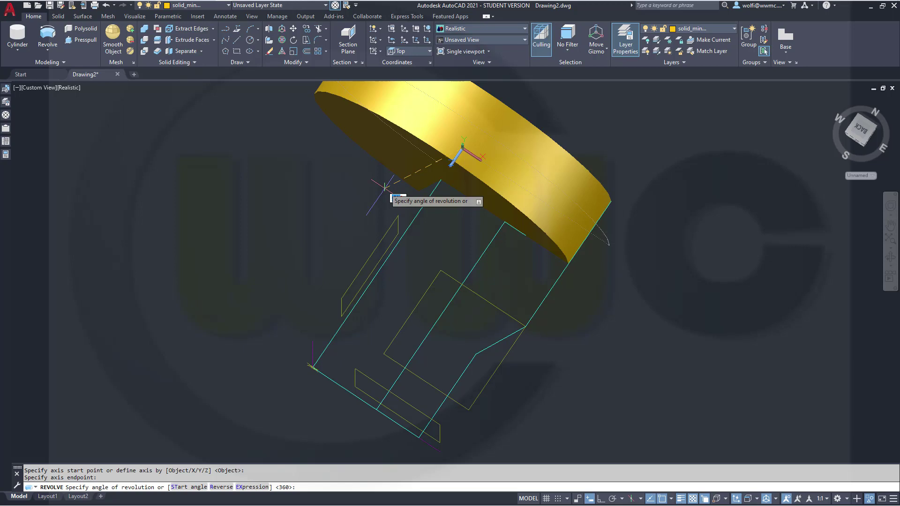
type("45")
key("Return")
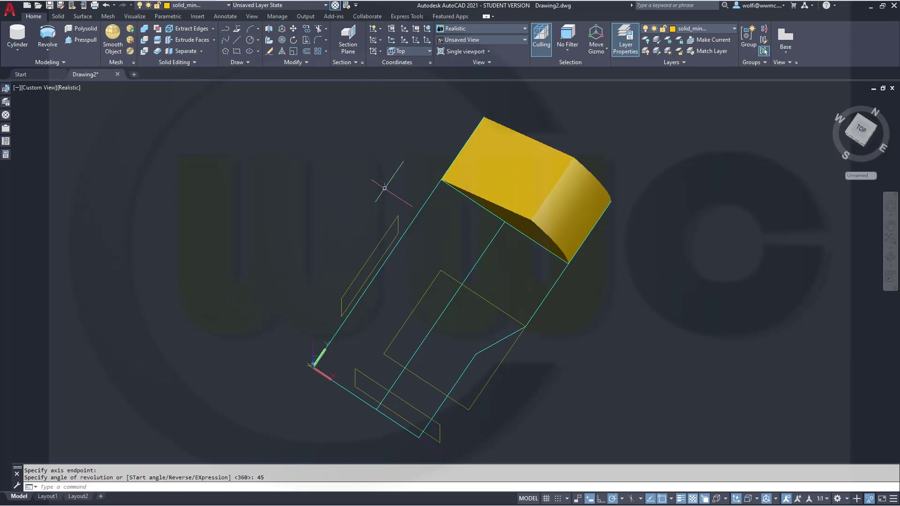
key("Escape")
mouse_move(635, 269)
middle_mouse_down("shift")
mouse_move(505, 225)
mouse_move(494, 157)
mouse_move(700, 343)
middle_mouse_up("shift")
Step: Mirror the yellow wedge across a three-point plane, keeping the original
middle_click_drag(633, 299, 647, 288, "shift")
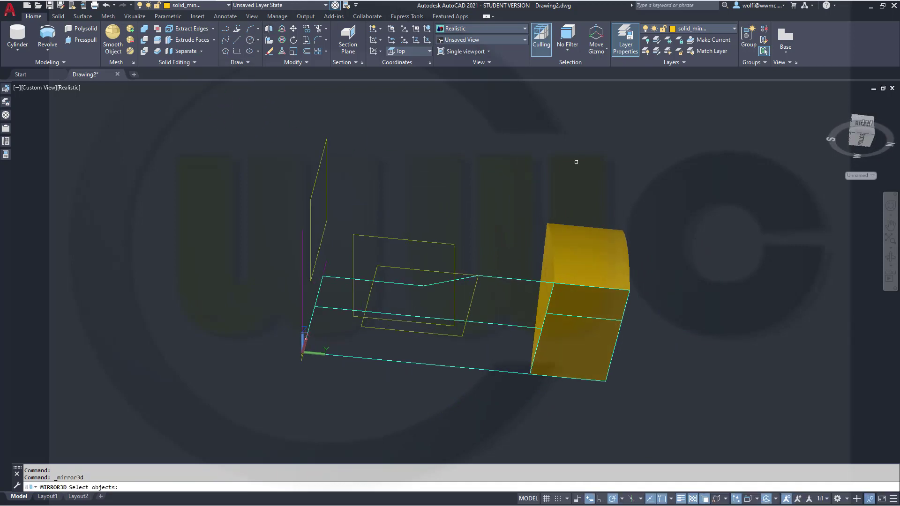
left_click(607, 253)
key("Return")
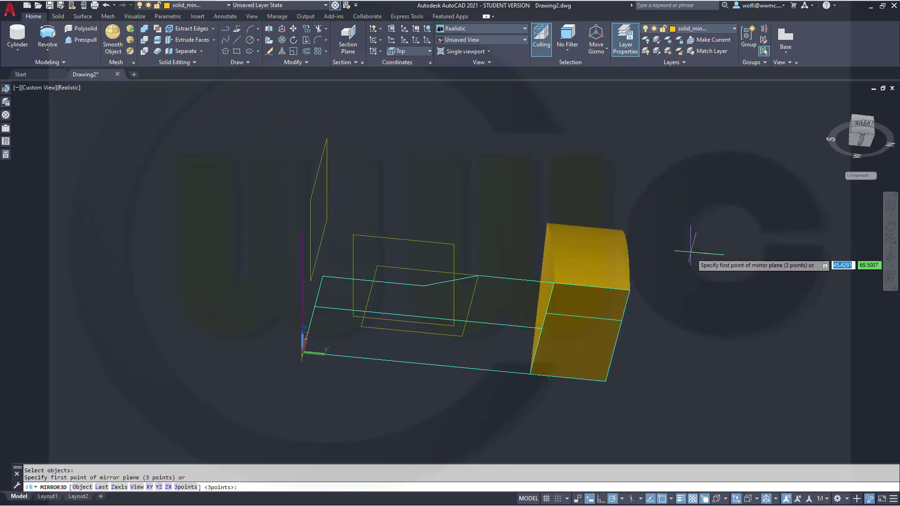
left_click(630, 290)
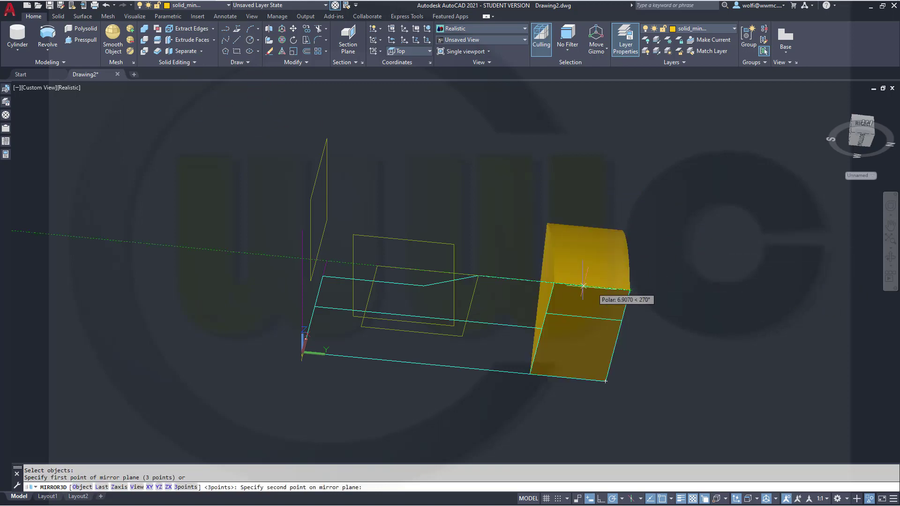
left_click(555, 283)
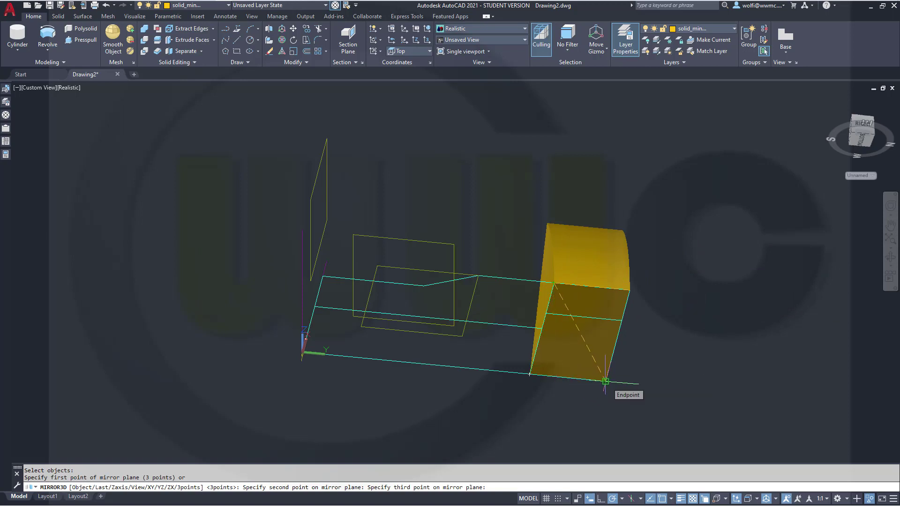
left_click(606, 382)
key("Down")
key("Down")
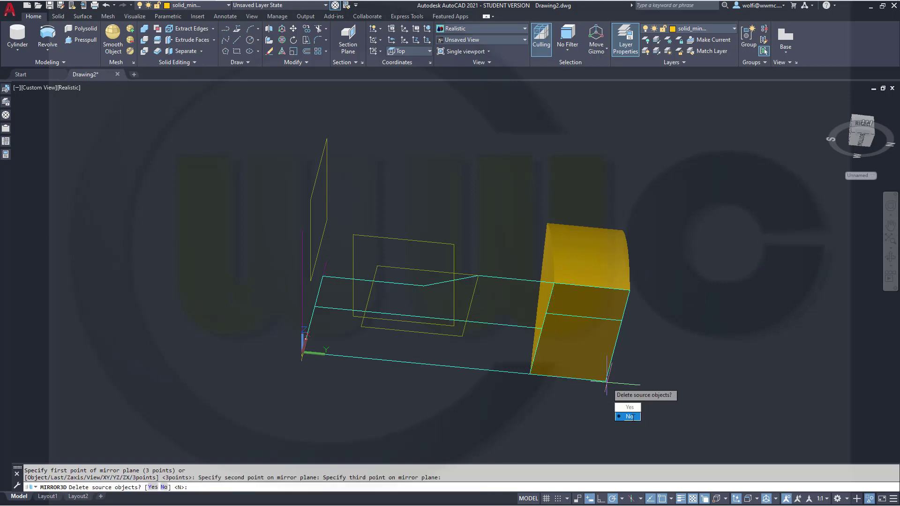
key("Return")
middle_click_drag(702, 278, 438, 251, "shift")
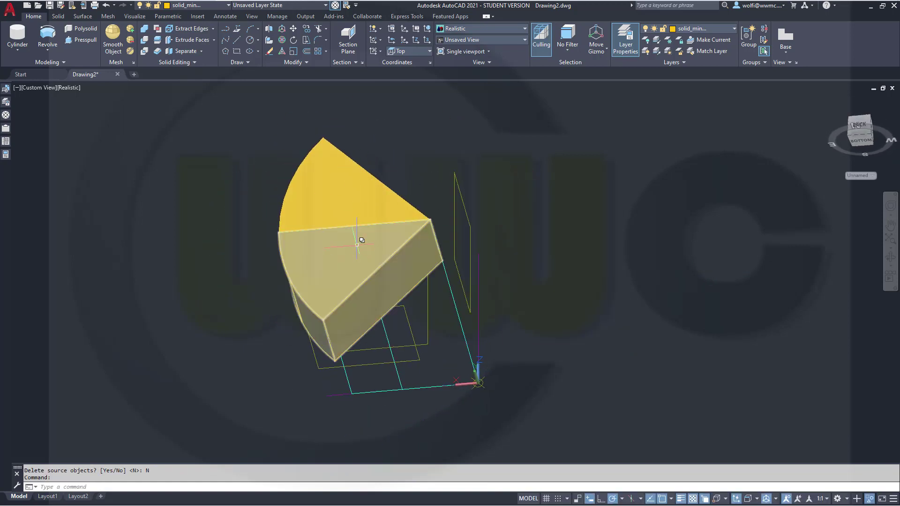
Step: Mirror the upper wedge with MIRROR3D through another three-point plane, keeping the original
left_click(271, 29)
left_click(331, 171)
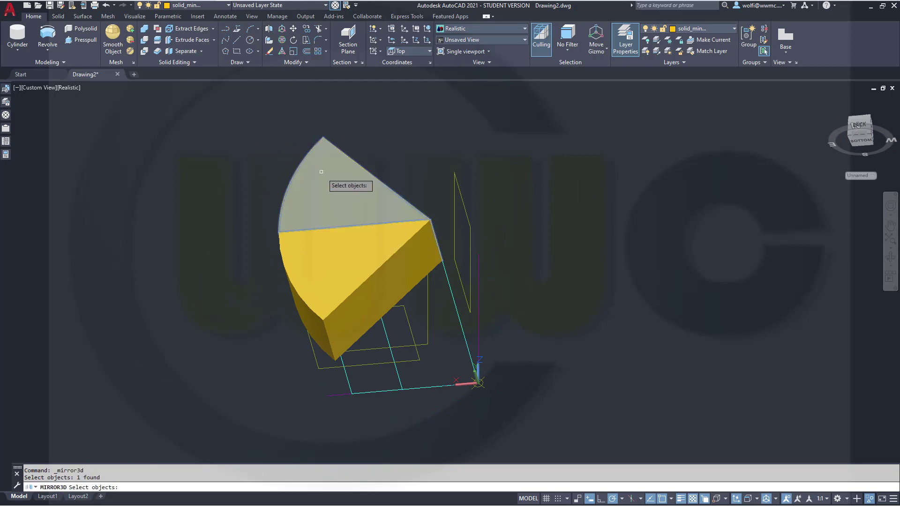
left_click(341, 247)
left_click(382, 288)
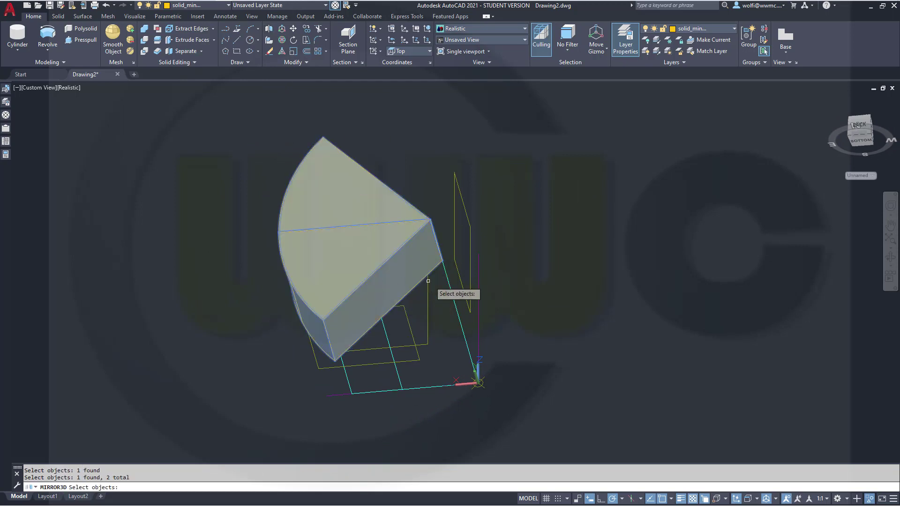
key("Return")
mouse_move(569, 213)
middle_mouse_down("shift")
mouse_move(529, 228)
mouse_move(527, 247)
mouse_move(451, 186)
middle_mouse_up("shift")
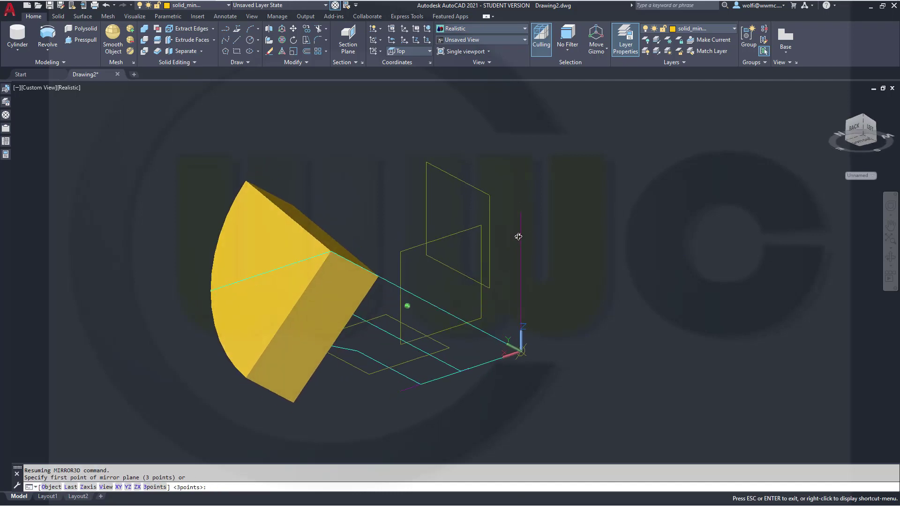
left_click(426, 162)
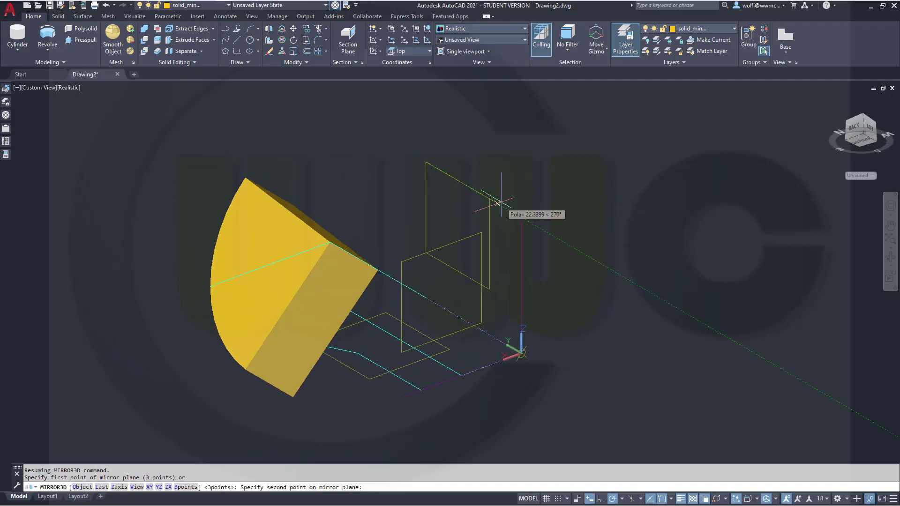
left_click(490, 199)
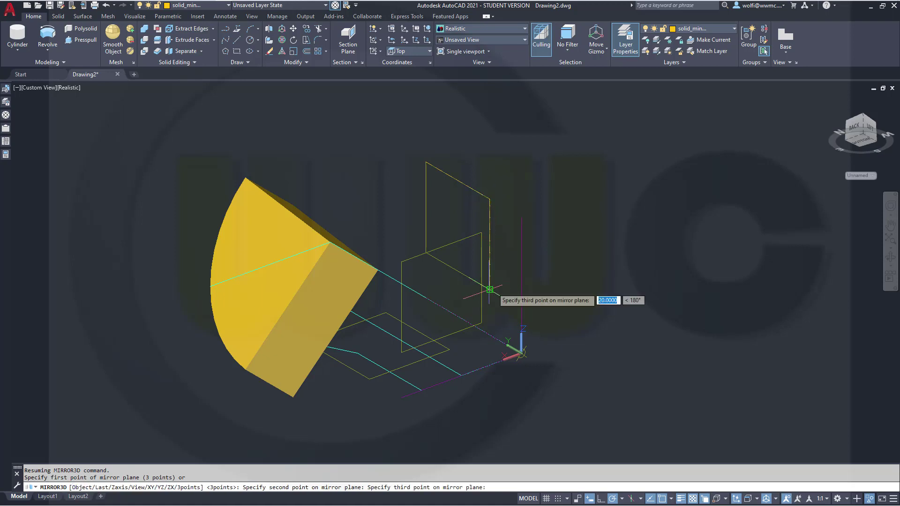
left_click(492, 291)
left_click(514, 322)
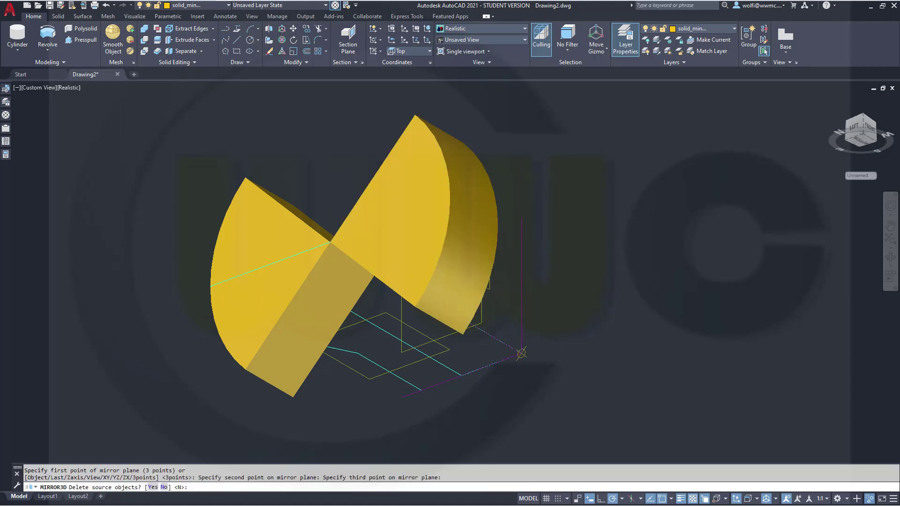
mouse_move(200, 162)
middle_mouse_down("shift")
mouse_move(253, 101)
mouse_move(241, 94)
middle_mouse_up("shift")
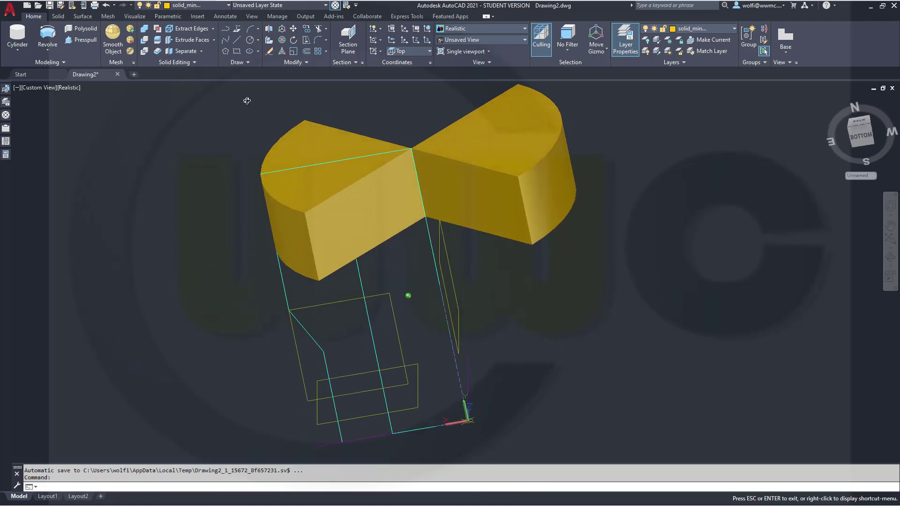
Step: Switch to Wireframe and end object isolation to show all solids
left_click(74, 89)
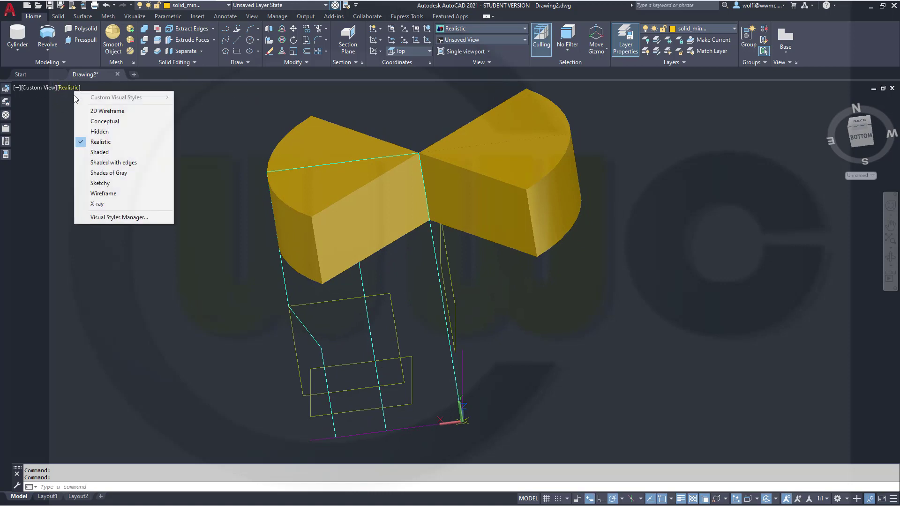
left_click(113, 195)
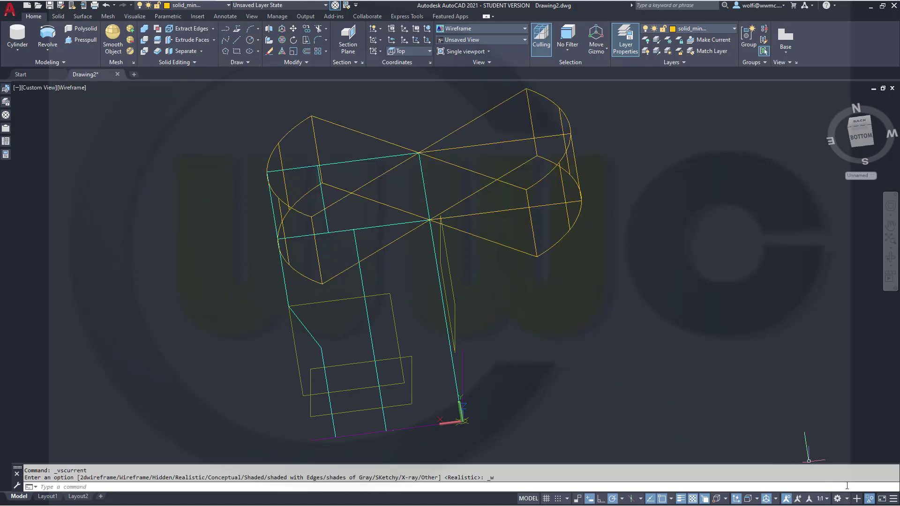
left_click(871, 499)
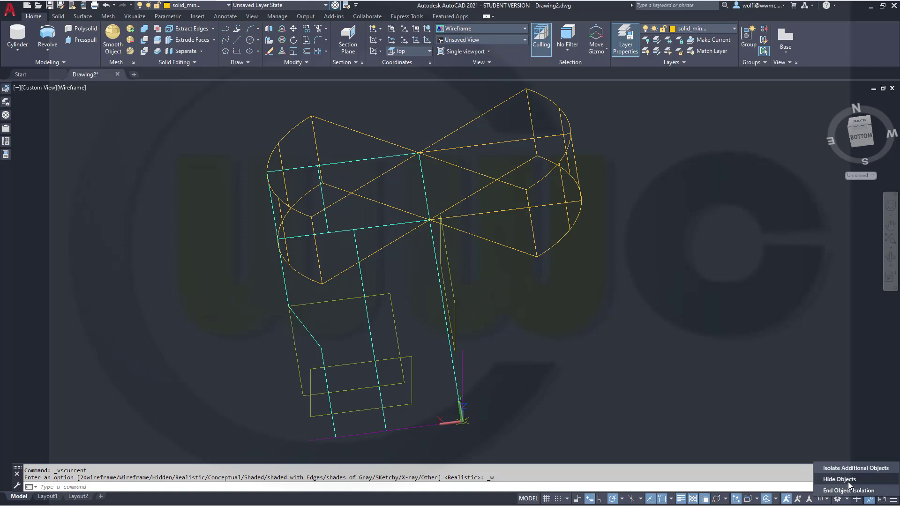
left_click(850, 490)
middle_click_drag(673, 311, 677, 346)
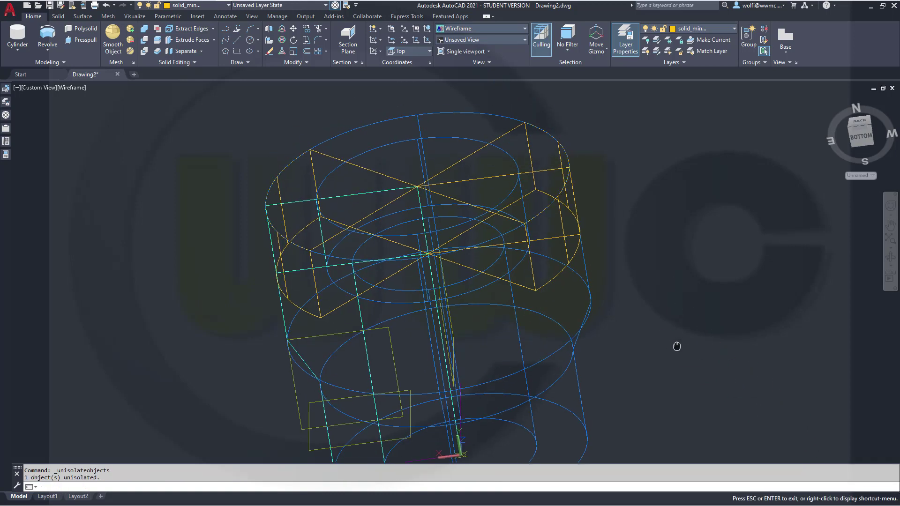
Step: Subtract the four yellow wedge solids from the blue cylinder
left_click(143, 42)
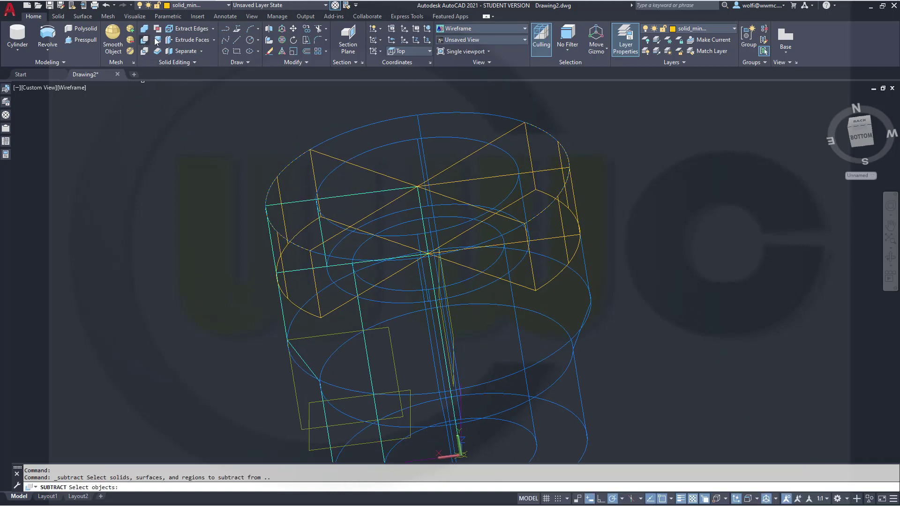
left_click(345, 134)
key("Return")
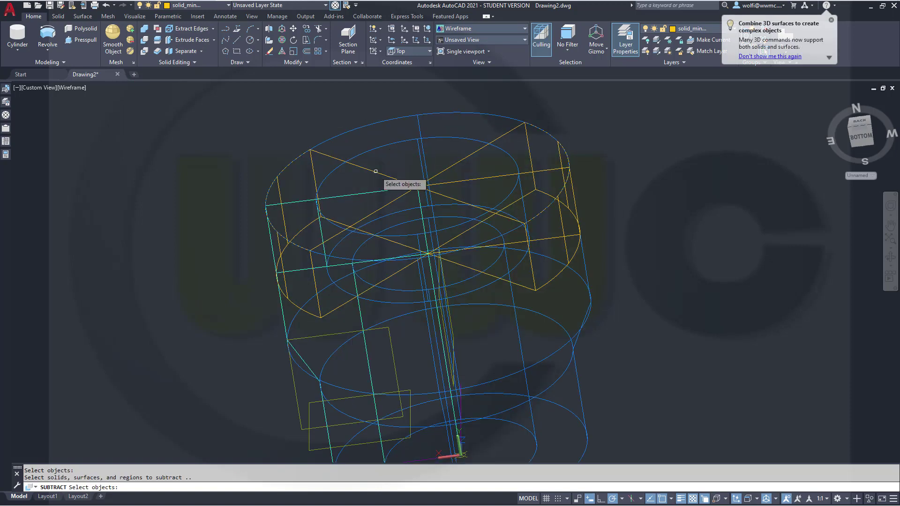
left_click(375, 171)
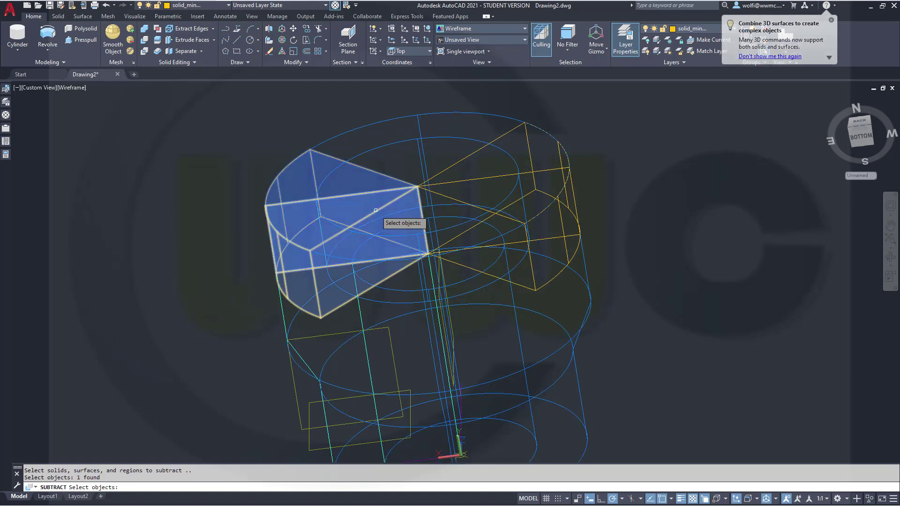
left_click(458, 162)
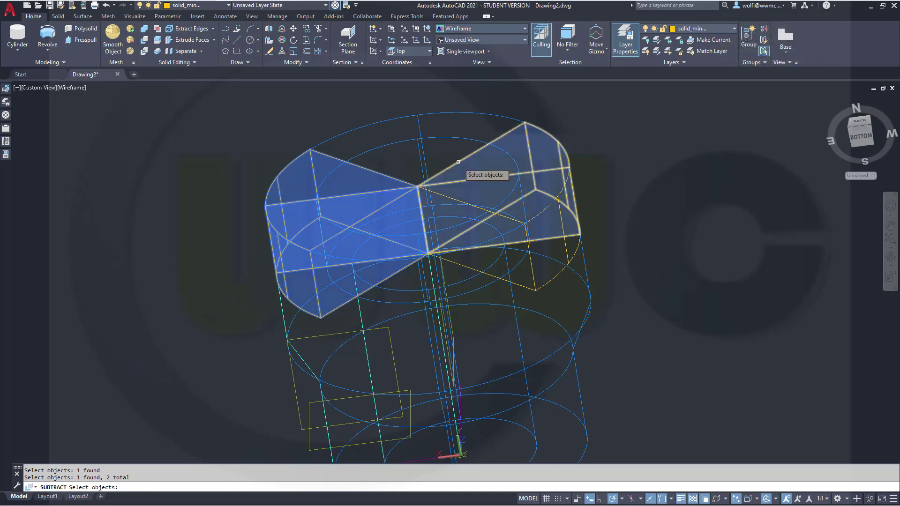
left_click(521, 235)
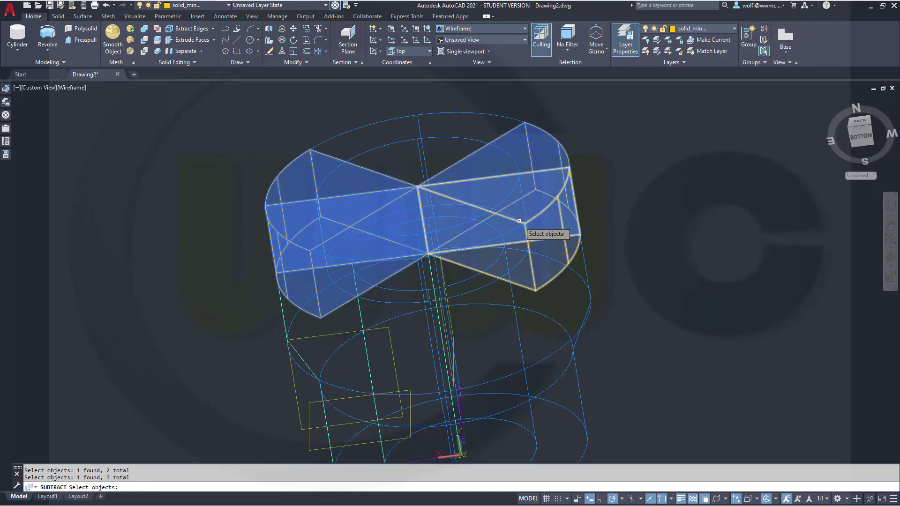
left_click(533, 267)
key("Return")
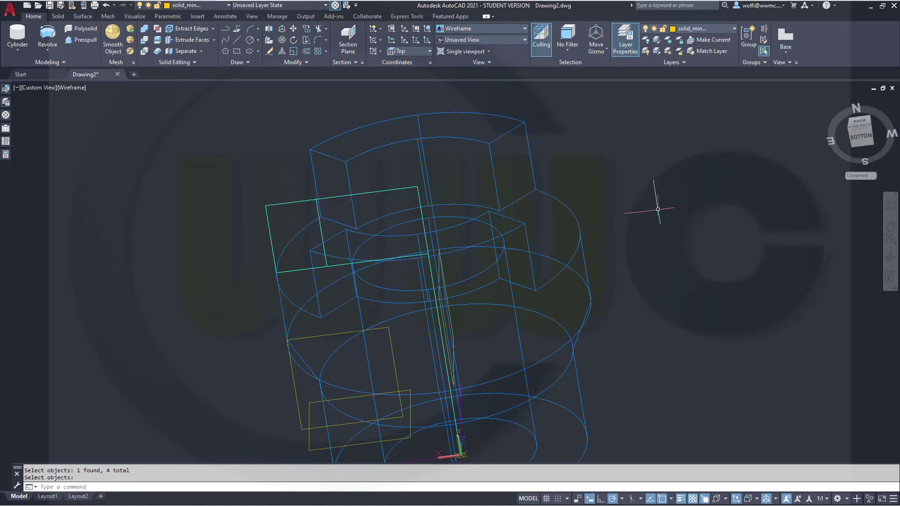
Step: Switch the visual style to Realistic and orbit the model to inspect it
middle_click_drag(659, 216, 165, 118, "shift")
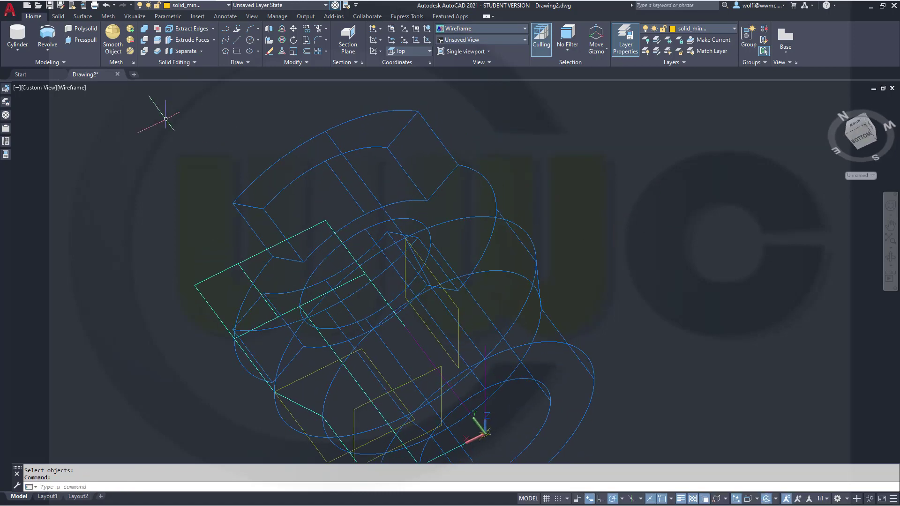
left_click(73, 88)
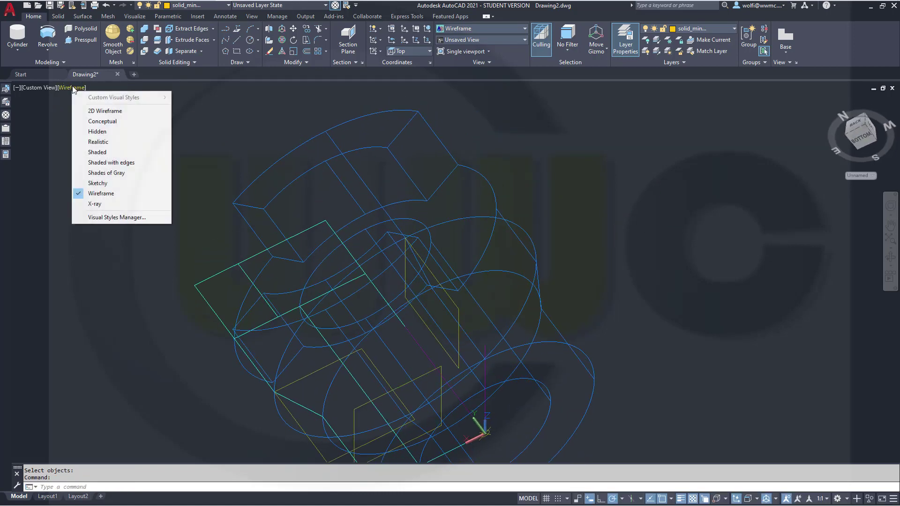
left_click(98, 142)
mouse_move(147, 169)
middle_mouse_down("shift")
mouse_move(310, 176)
mouse_move(297, 311)
middle_mouse_up("shift")
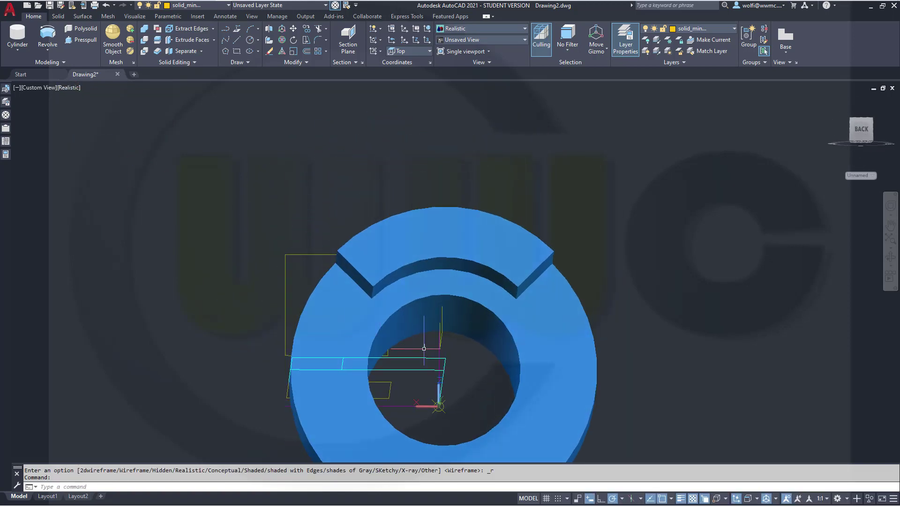
mouse_move(478, 369)
middle_mouse_down("shift")
mouse_move(474, 391)
mouse_move(481, 366)
mouse_move(468, 354)
mouse_move(472, 396)
mouse_move(468, 367)
middle_mouse_up("shift")
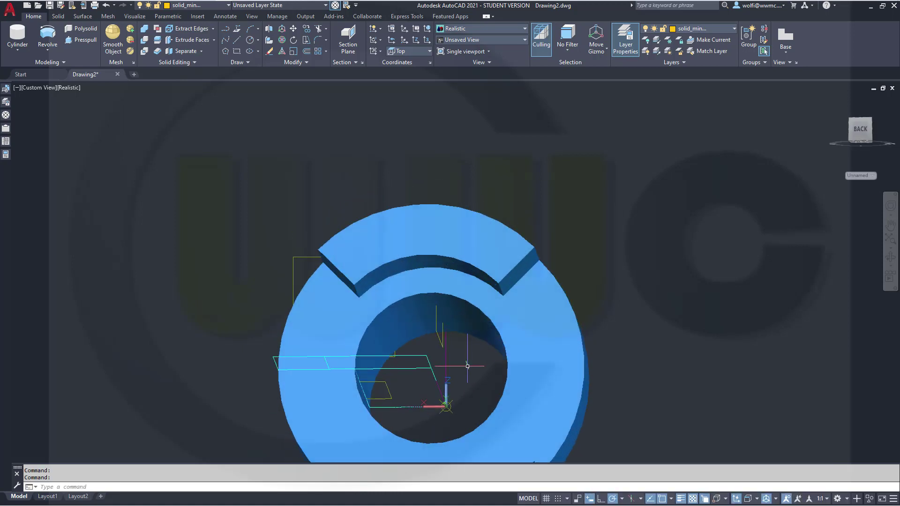
Step: Cancel the UCS X-axis rotation and view the model from the ViewCube's Back face
left_click(443, 391)
mouse_move(446, 384)
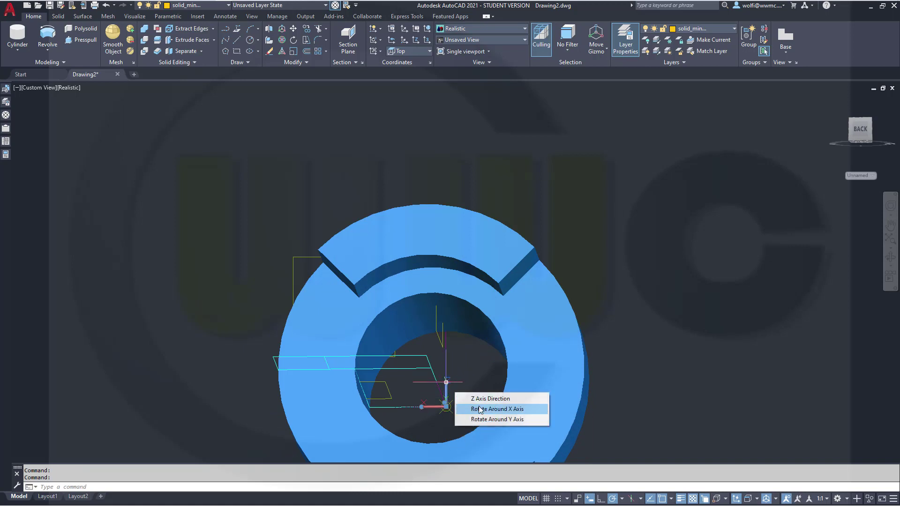
left_click(480, 410)
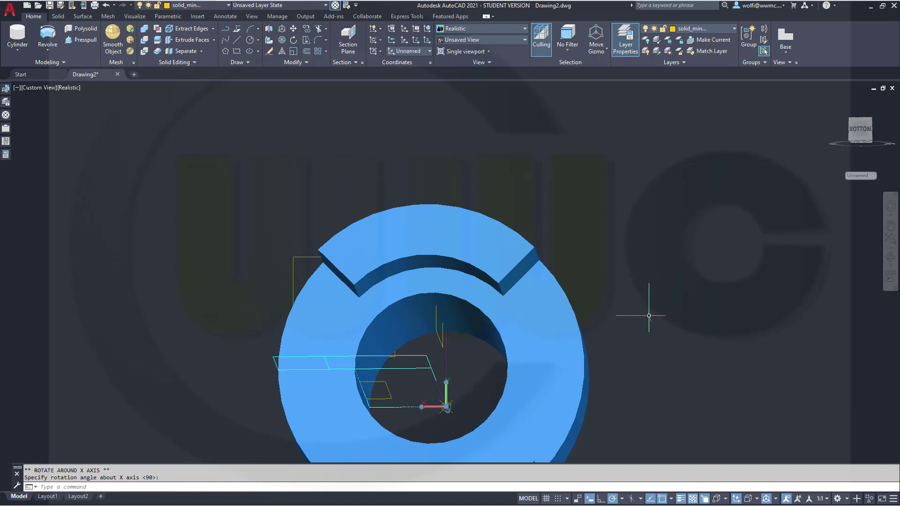
key("Escape")
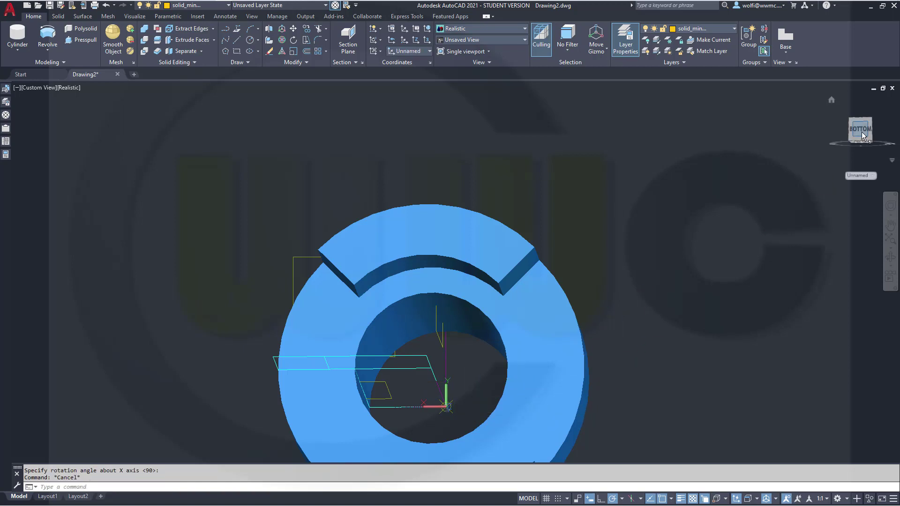
left_click(862, 131)
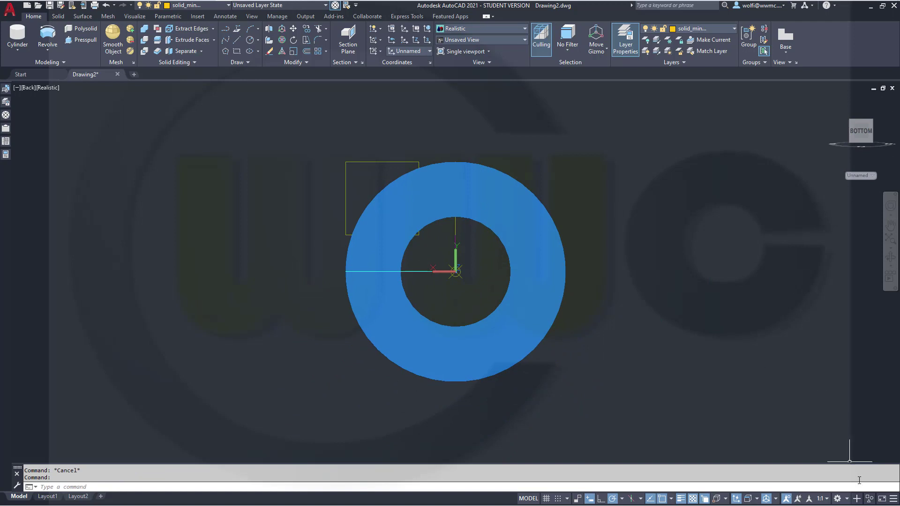
Step: Hide the blue ring solid with Hide Objects
left_click(555, 311)
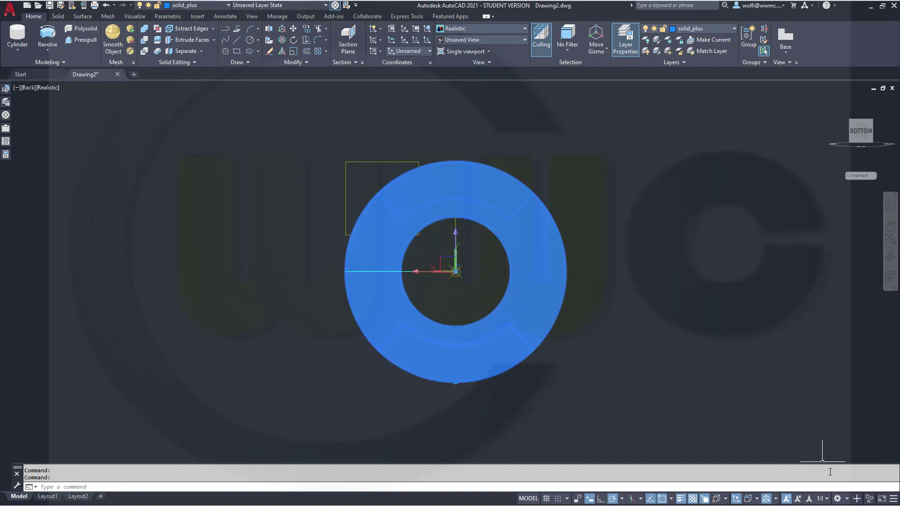
left_click(870, 500)
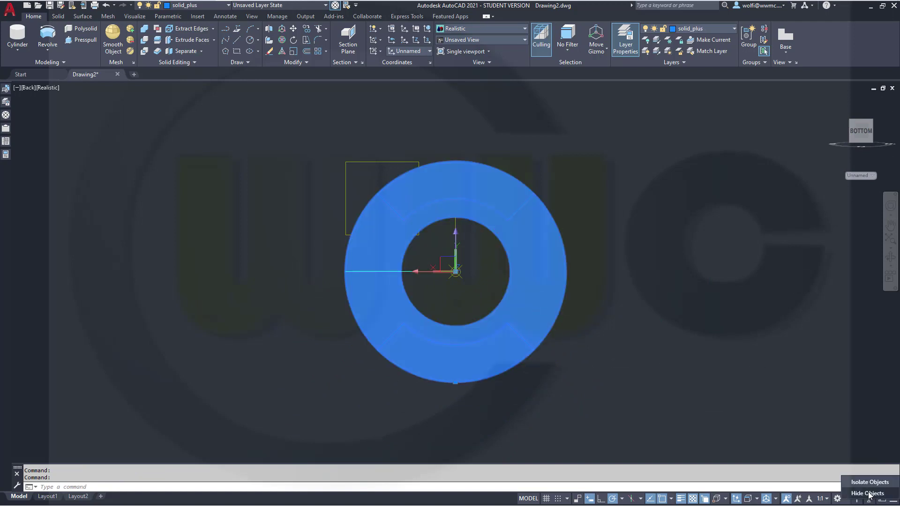
left_click(868, 494)
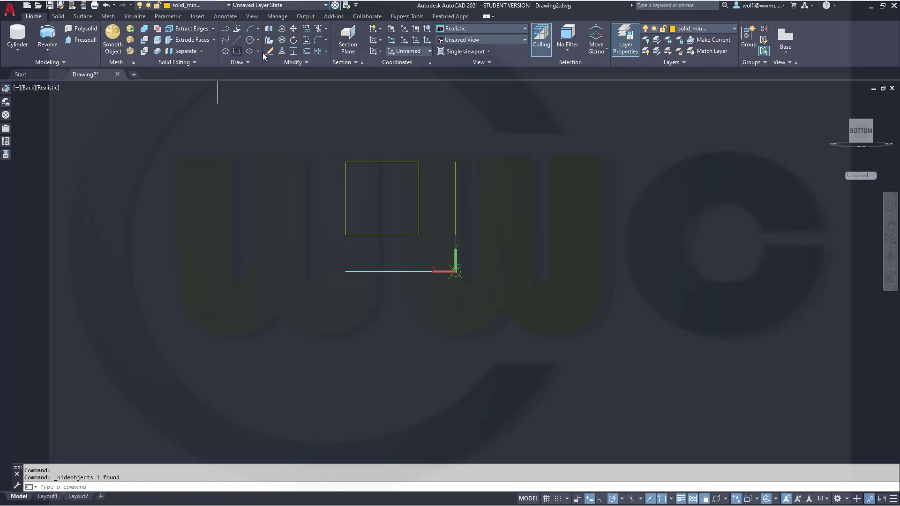
Step: Draw an 18 by 8 rectangle from 0,0 and select it
left_click(237, 50)
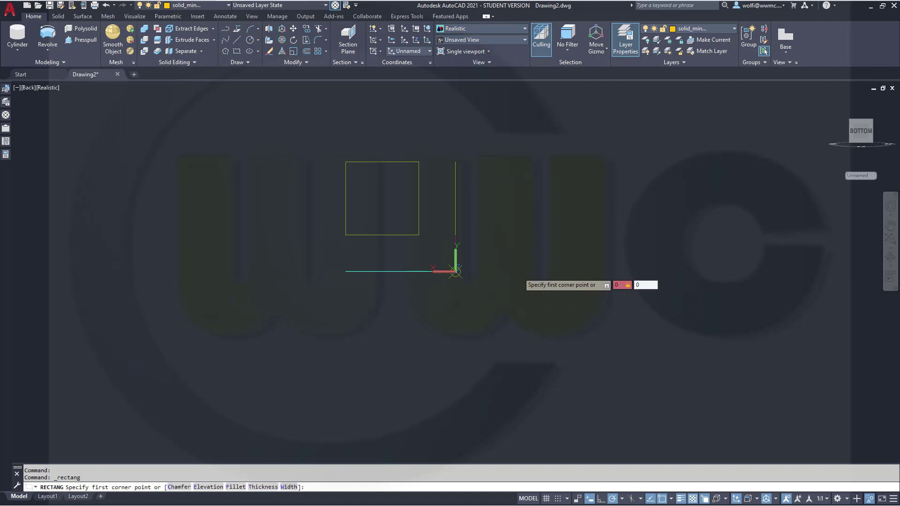
key("Return")
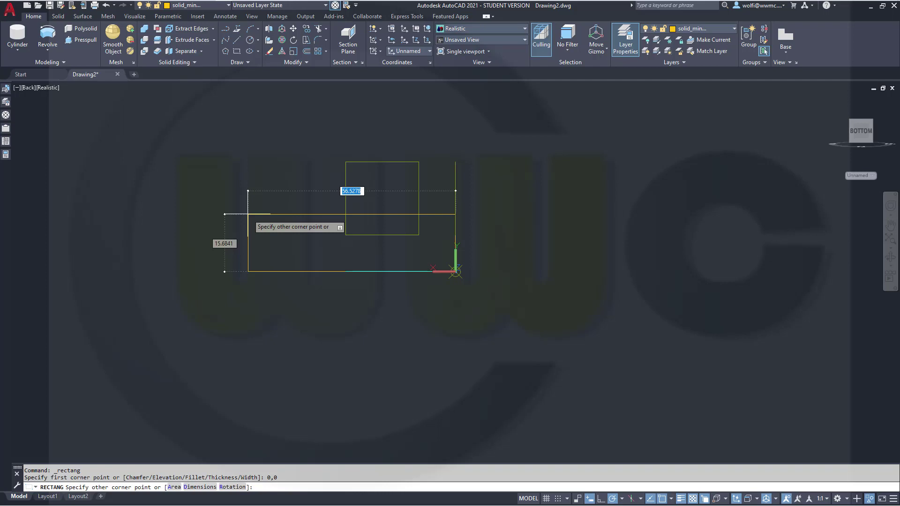
key("BackSpace")
key("Tab")
type("8")
key("Return")
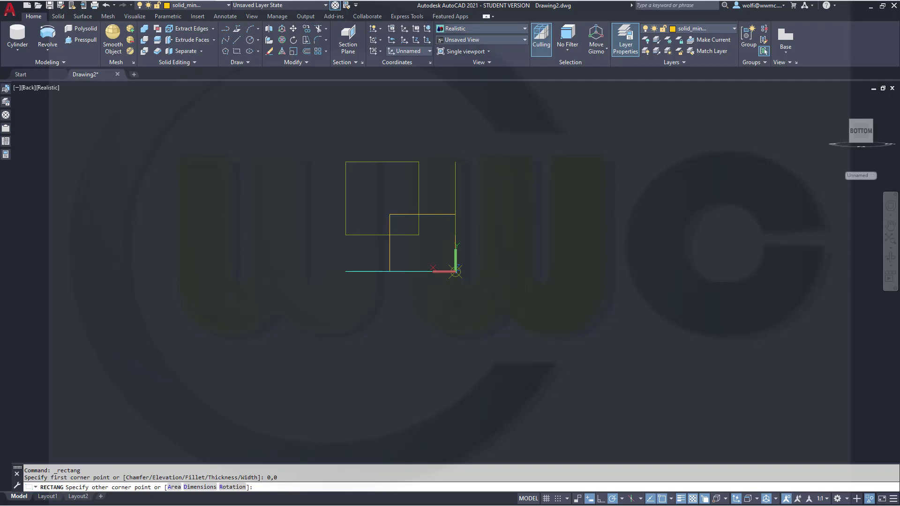
key("Escape")
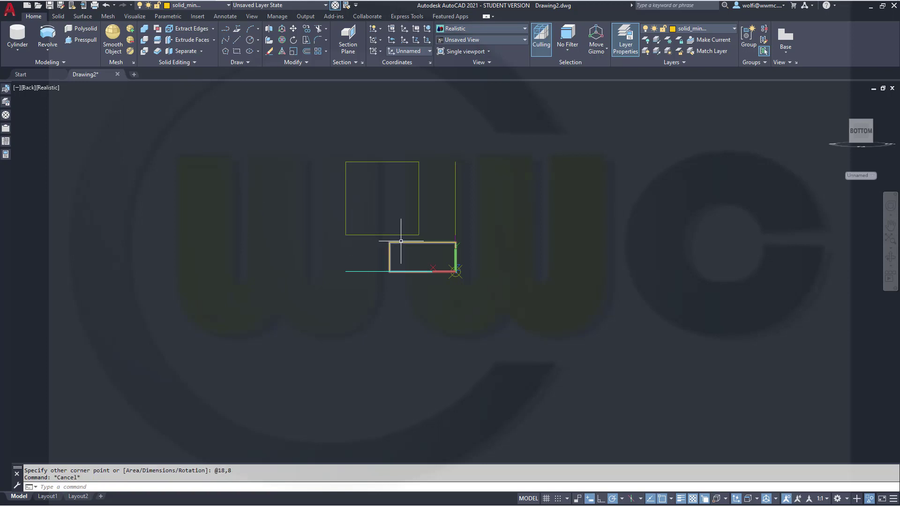
left_click(401, 242)
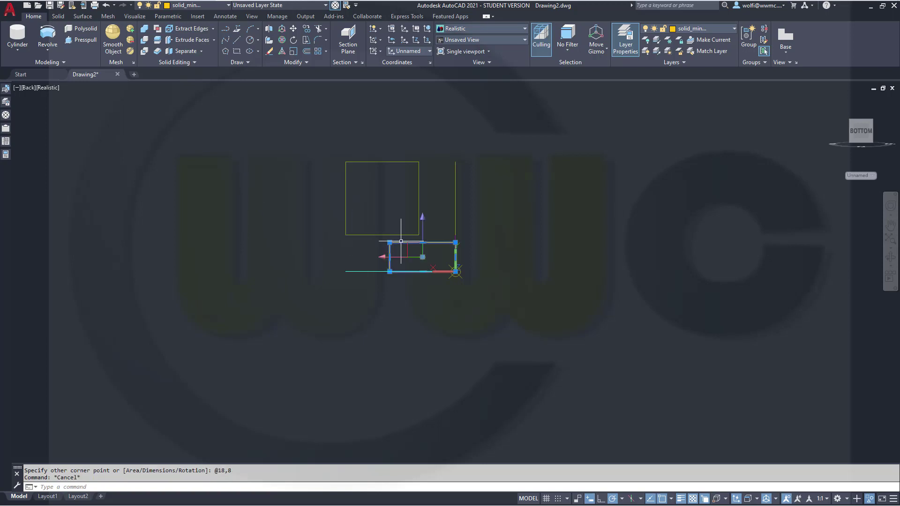
Step: Put the small rectangle on the sketches layer
left_click(228, 6)
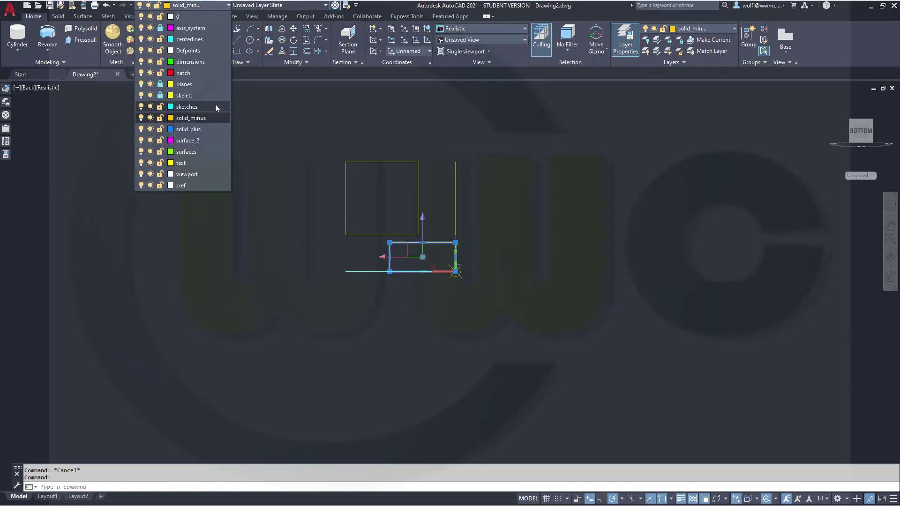
left_click(215, 107)
key("Escape")
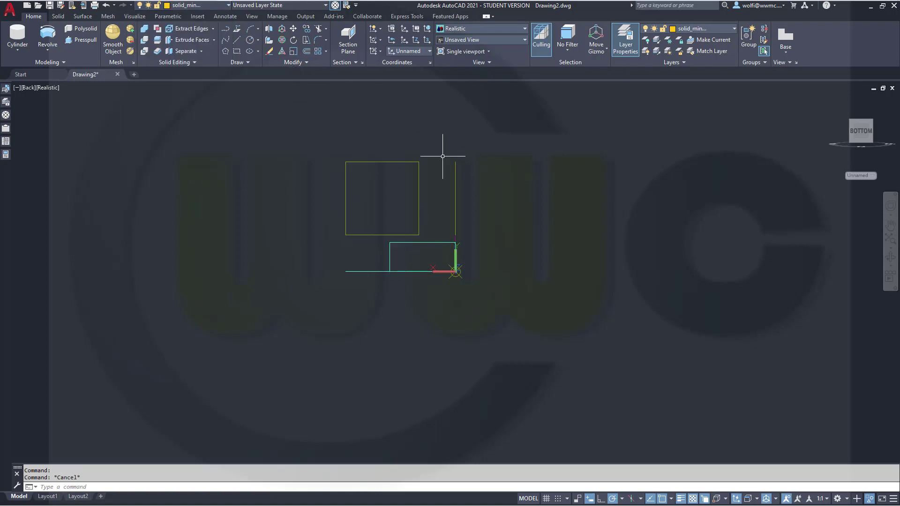
scroll(472, 204, "up", 3)
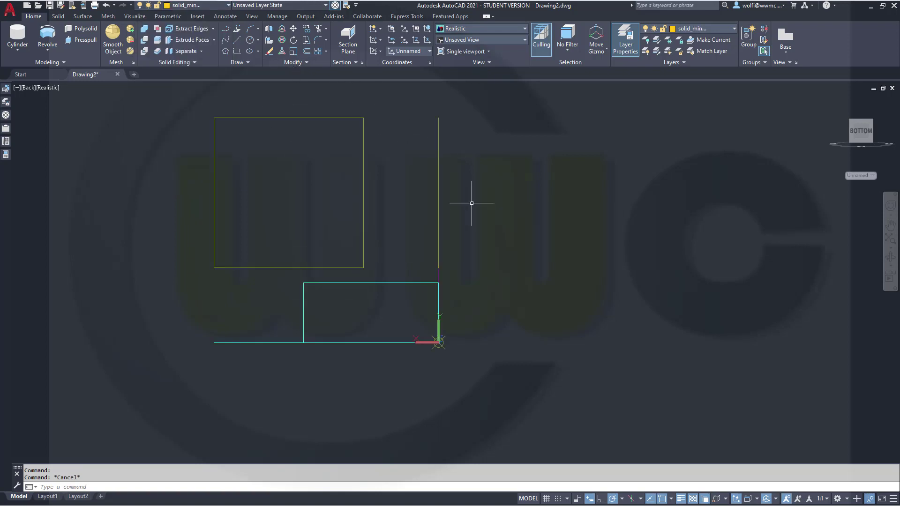
Step: Move the rectangle from its top-right corner to the midpoint snap, shifting it down 4 units
left_click(294, 29)
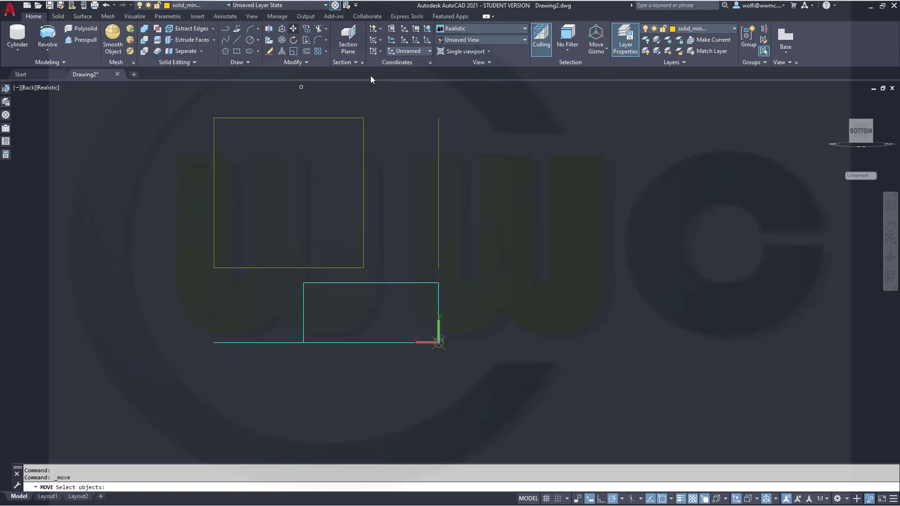
left_click(369, 283)
key("Return")
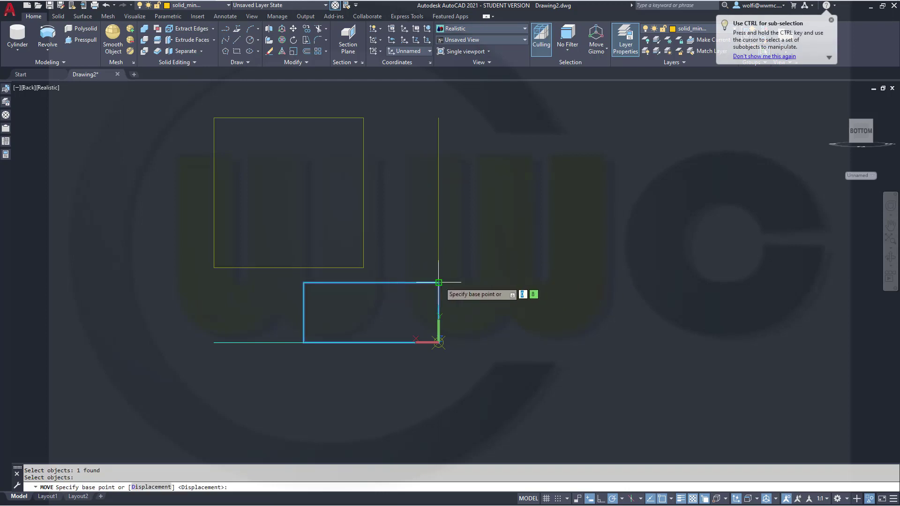
left_click(439, 283)
right_click(477, 310, "shift")
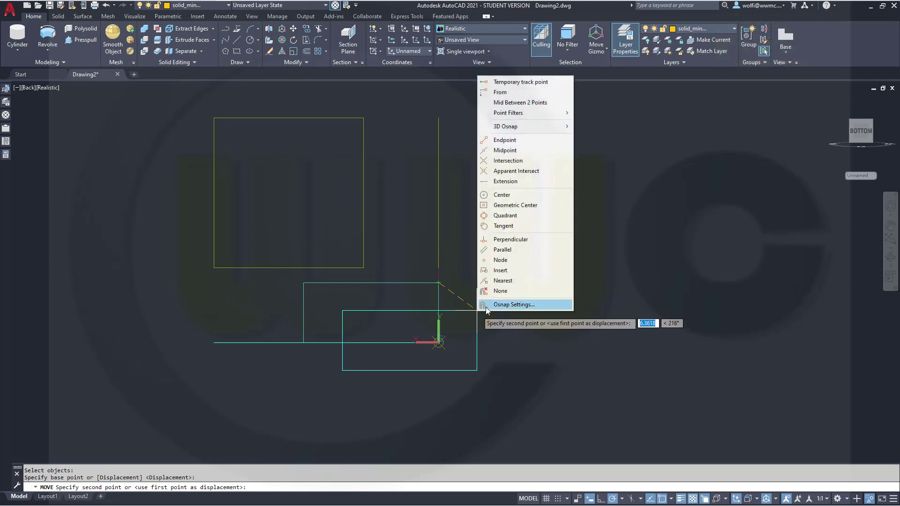
left_click(504, 150)
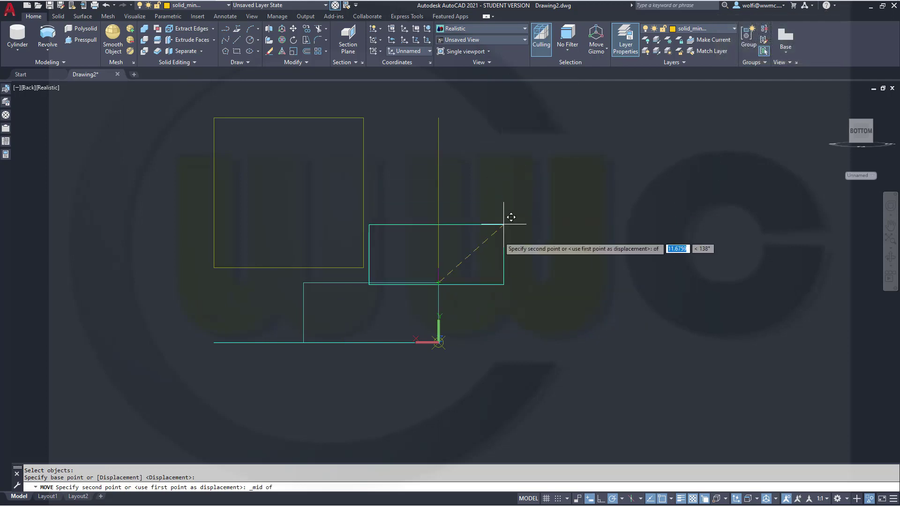
left_click(440, 297)
key("Escape")
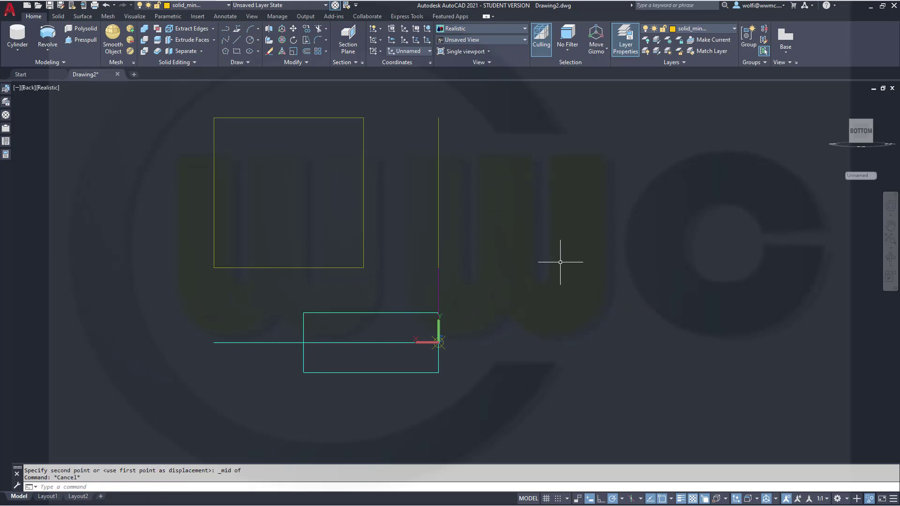
mouse_move(558, 257)
middle_mouse_down("shift")
mouse_move(506, 281)
mouse_move(506, 236)
middle_mouse_up("shift")
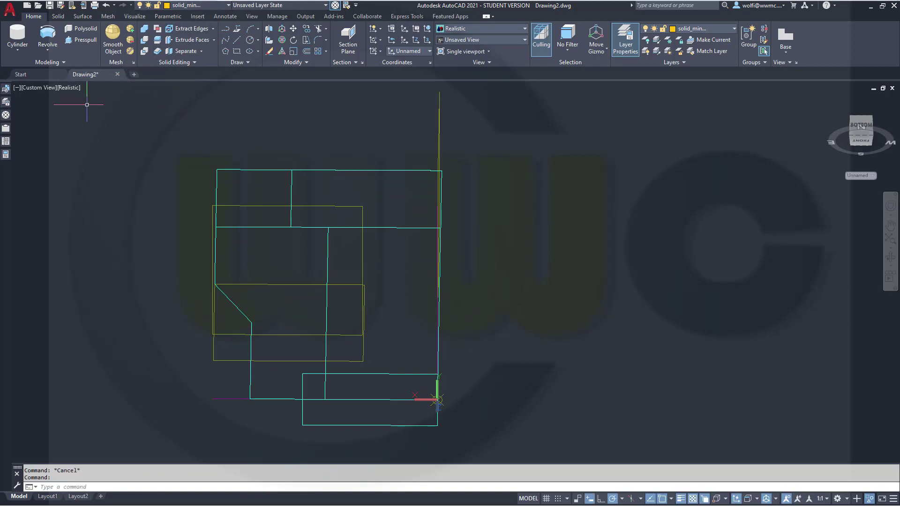
Step: Extrude the rectangle 60 units into a box and end object isolation to show the ring
left_click(48, 50)
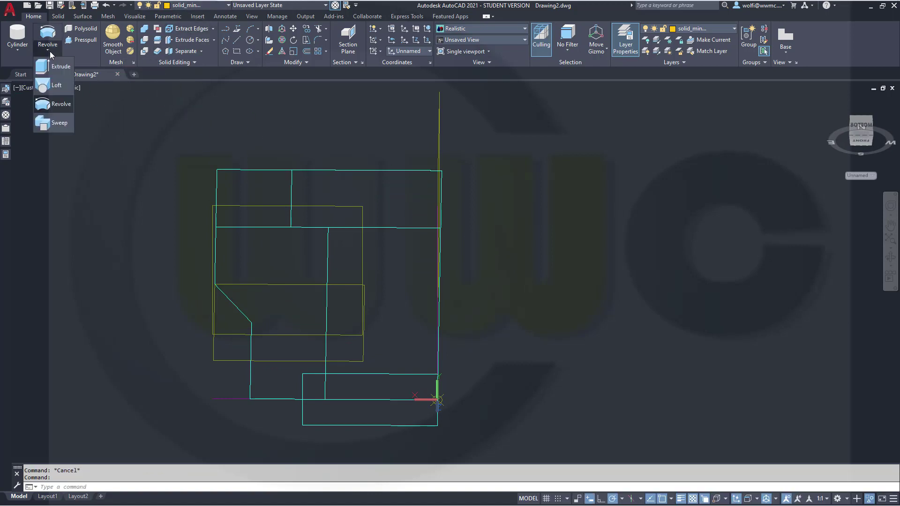
left_click(51, 68)
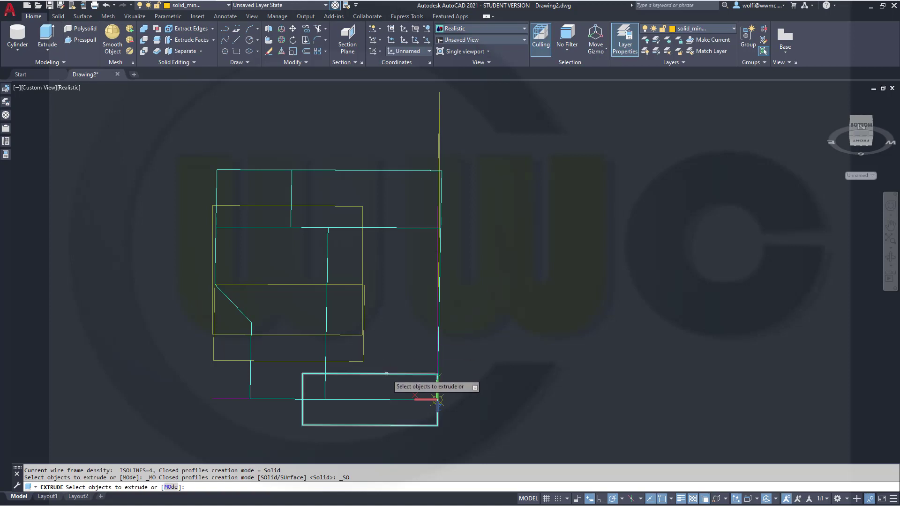
left_click(437, 399)
right_click(404, 318)
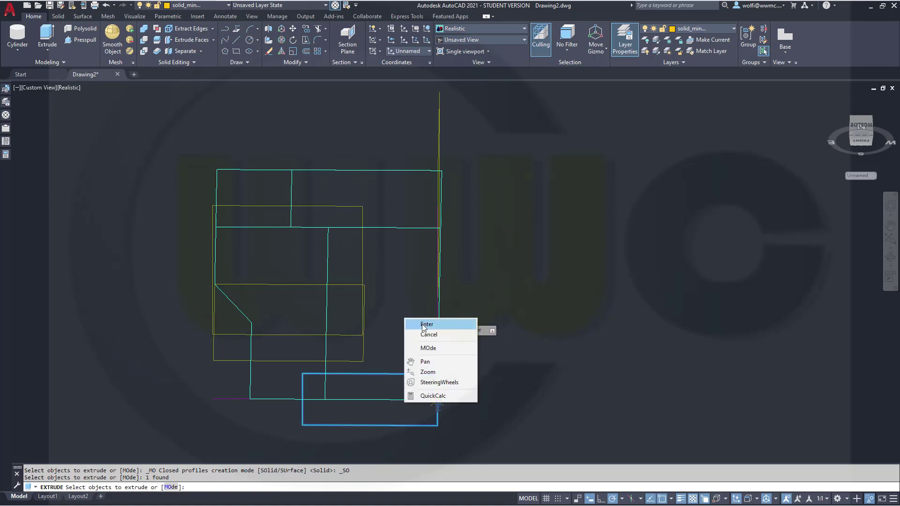
left_click(422, 324)
type("60")
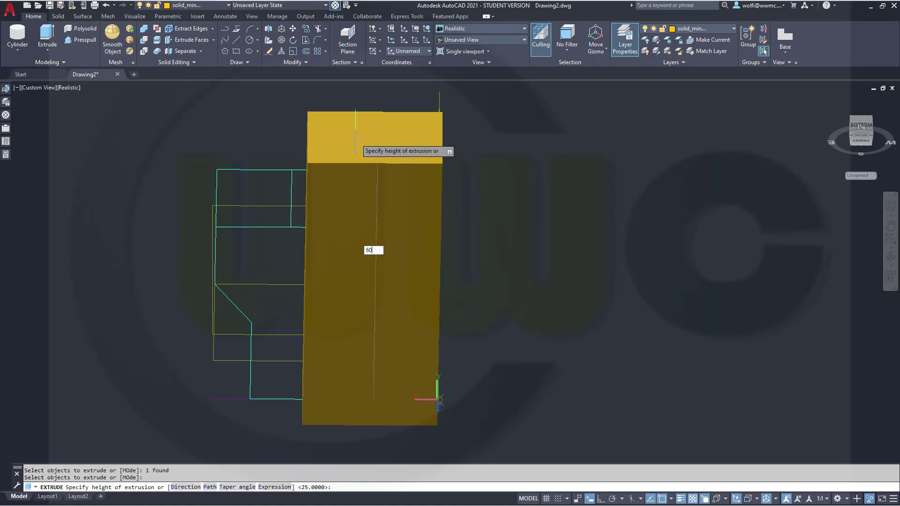
key("Return")
key("Escape")
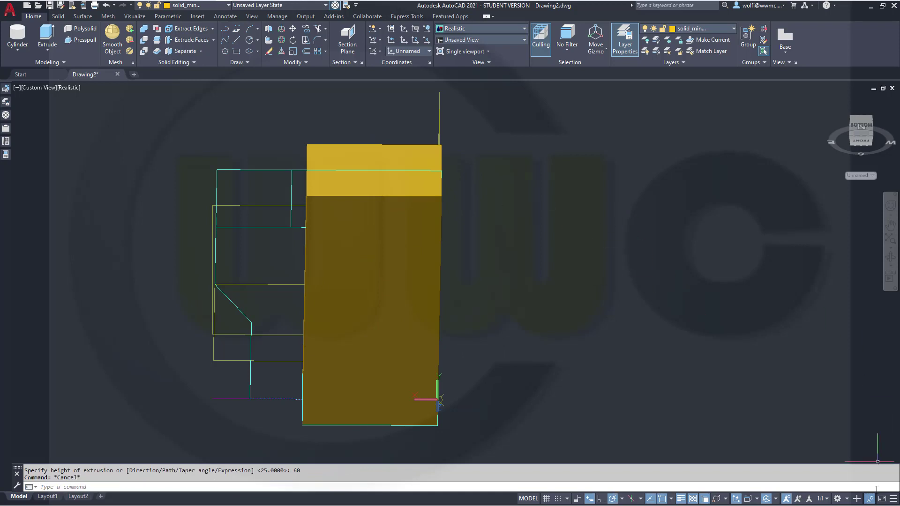
left_click(870, 499)
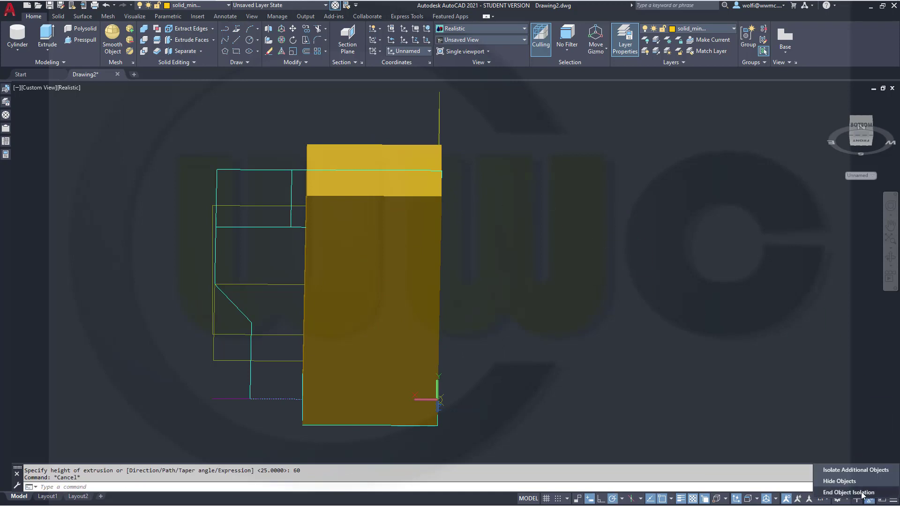
left_click(849, 492)
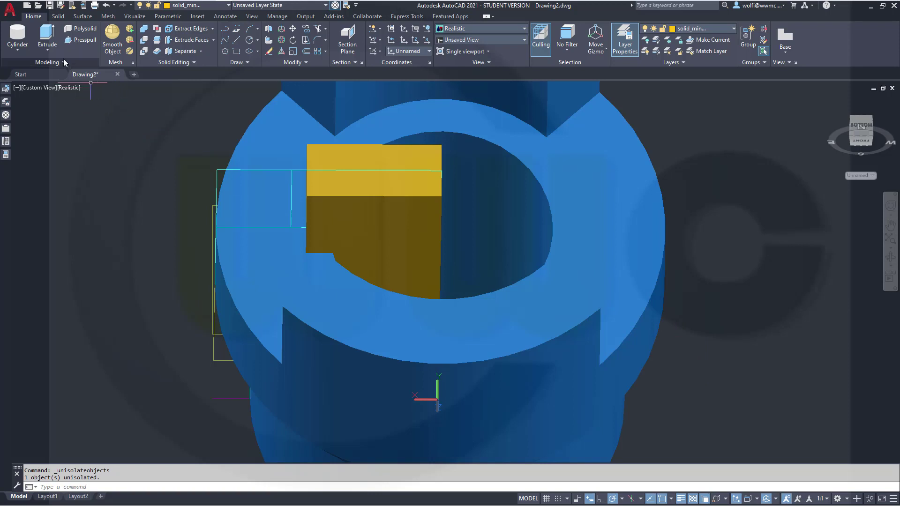
Step: Subtract the yellow box solid from the blue ring and orbit to inspect the notch
left_click(144, 41)
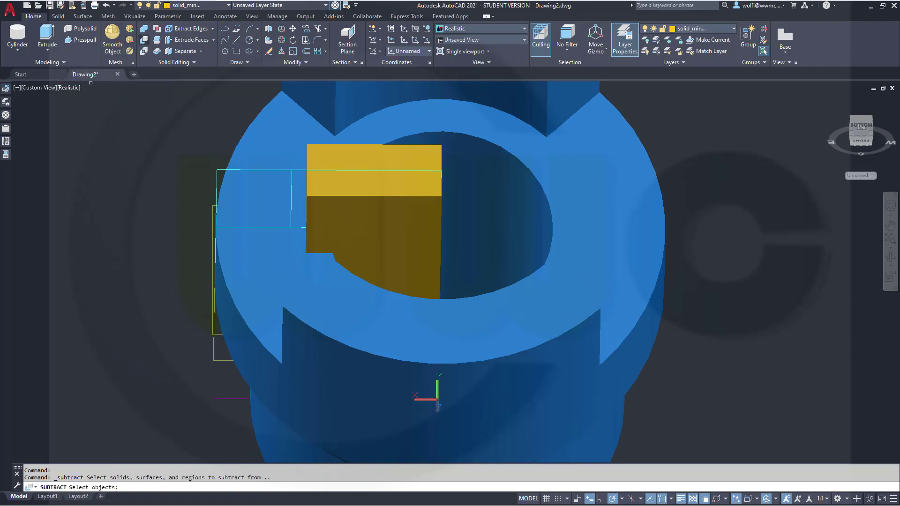
left_click(277, 217)
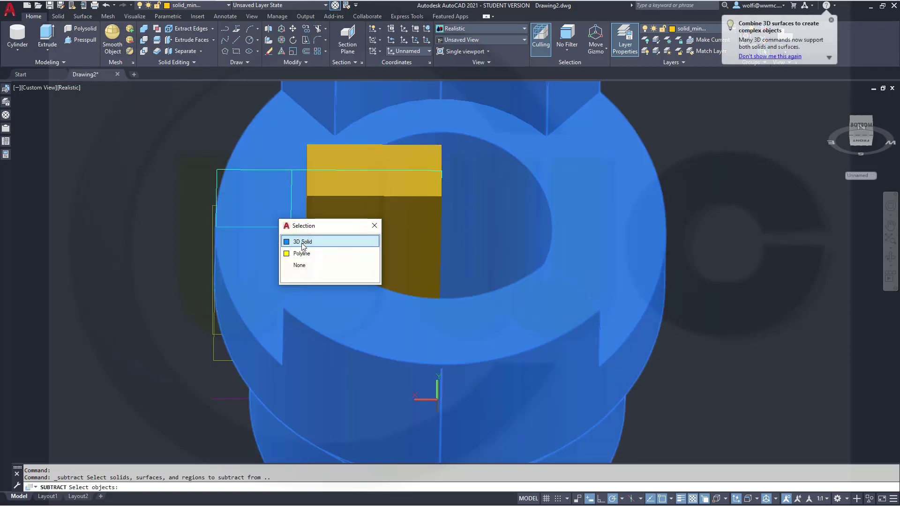
left_click(302, 243)
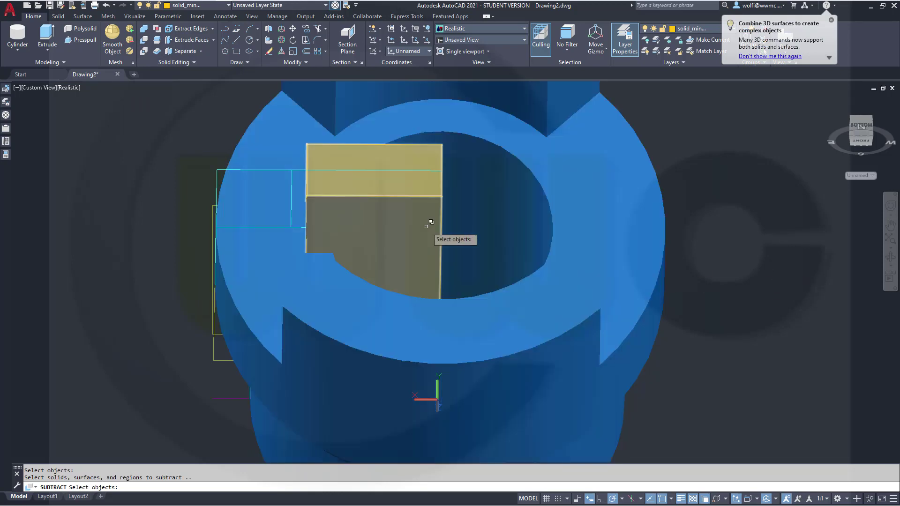
left_click(433, 230)
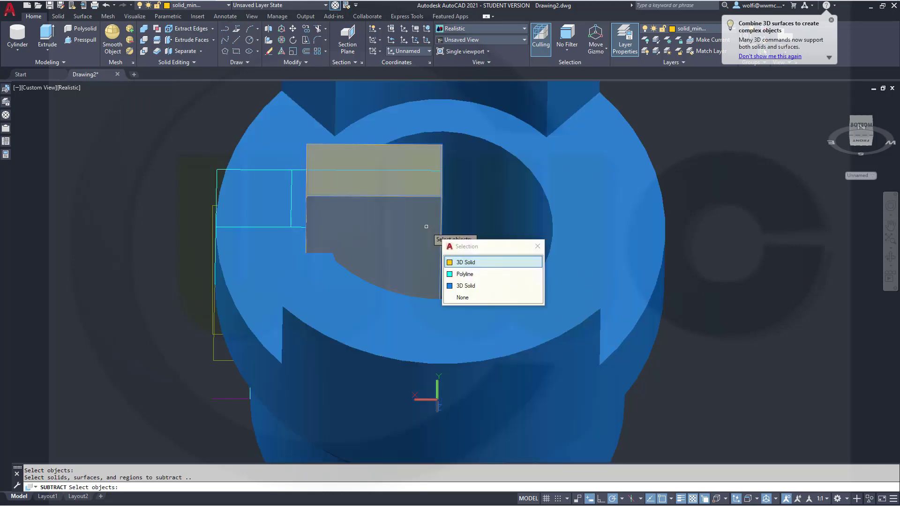
left_click(478, 263)
key("Return")
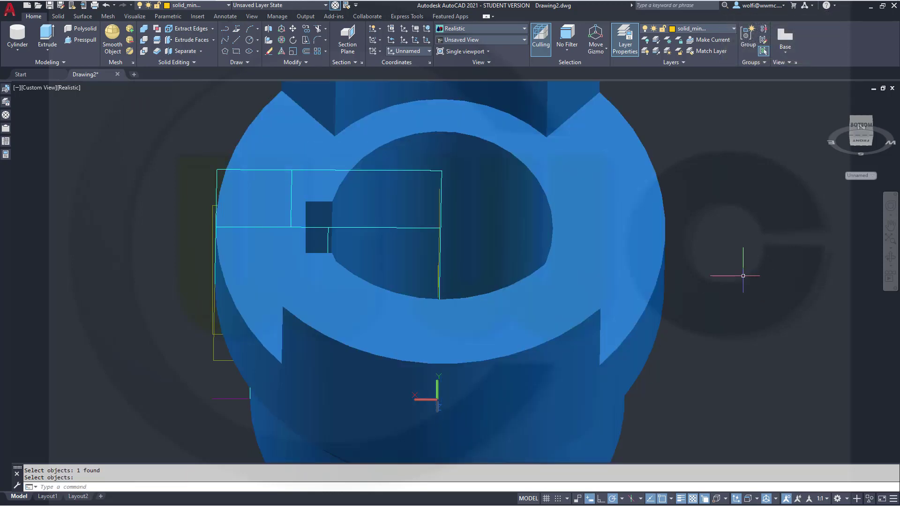
key("Return")
mouse_move(713, 327)
middle_mouse_down("shift")
mouse_move(699, 277)
mouse_move(677, 307)
mouse_move(605, 253)
middle_mouse_up("shift")
scroll(728, 275, "up", 5)
scroll(728, 275, "down", 5)
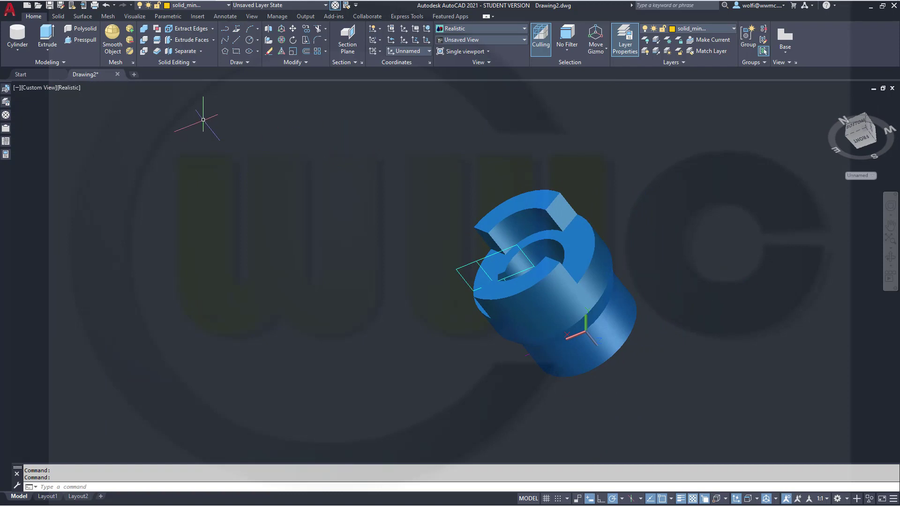
Step: Chamfer the two curved top edges with 1.5 by 1.5 distances
left_click(58, 17)
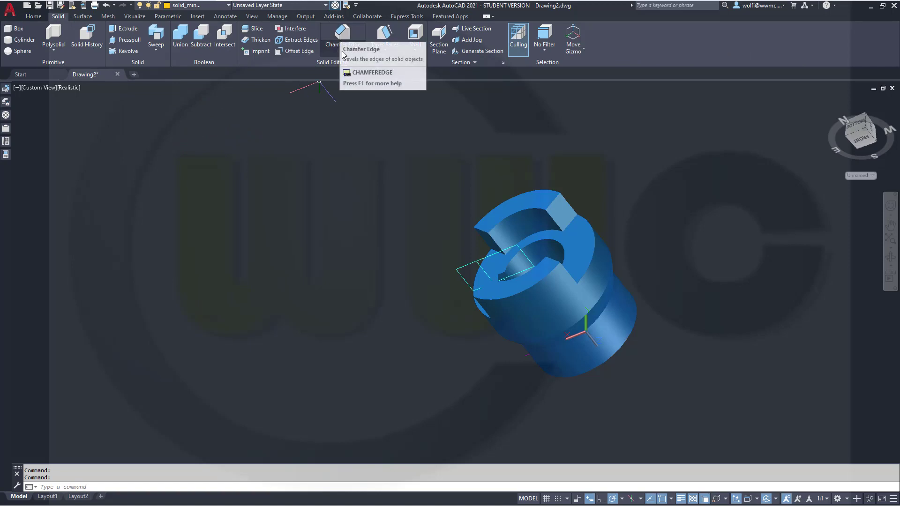
left_click(346, 31)
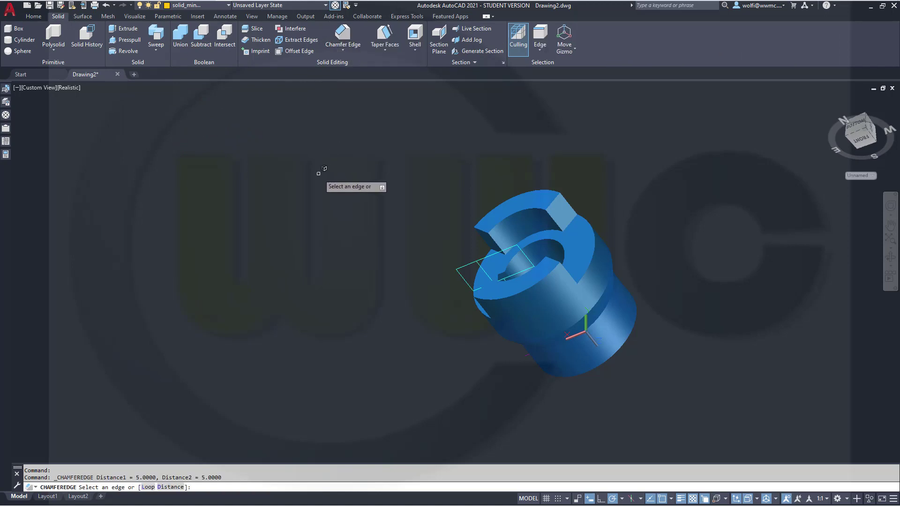
right_click(317, 173)
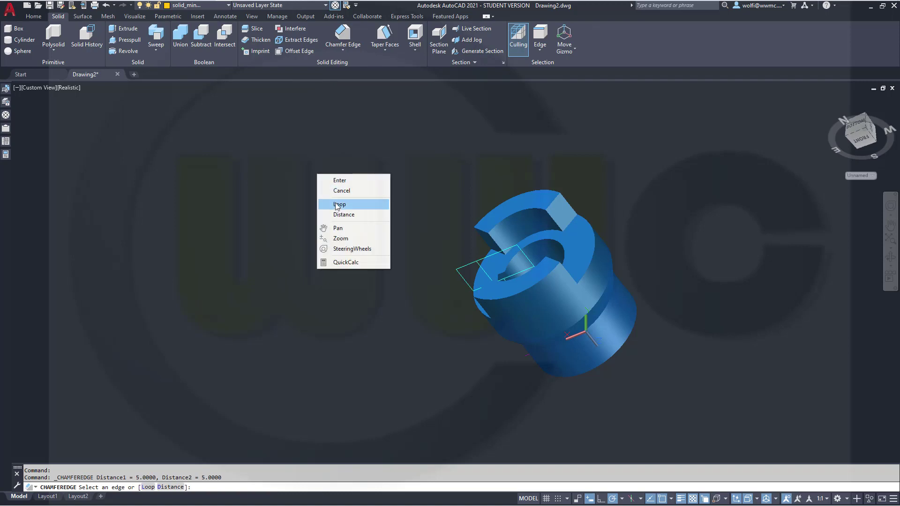
left_click(343, 215)
type("1.5")
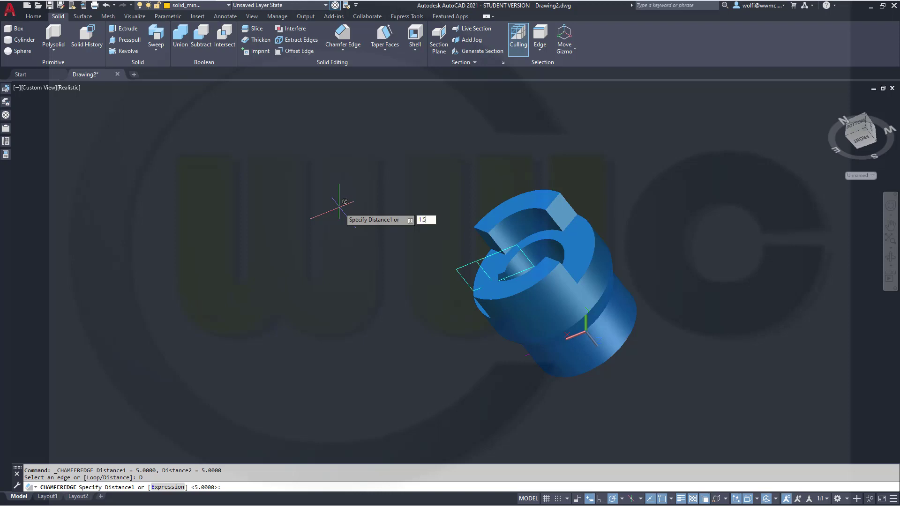
key("Return")
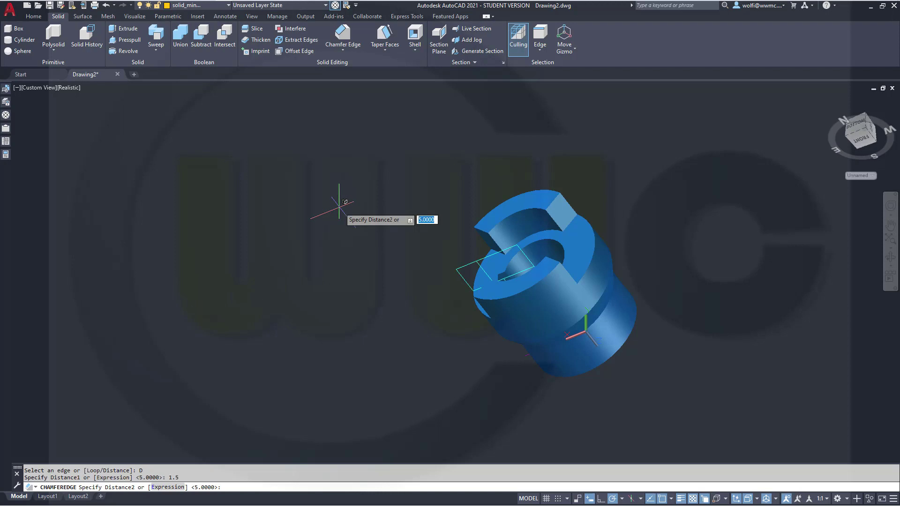
key("Return")
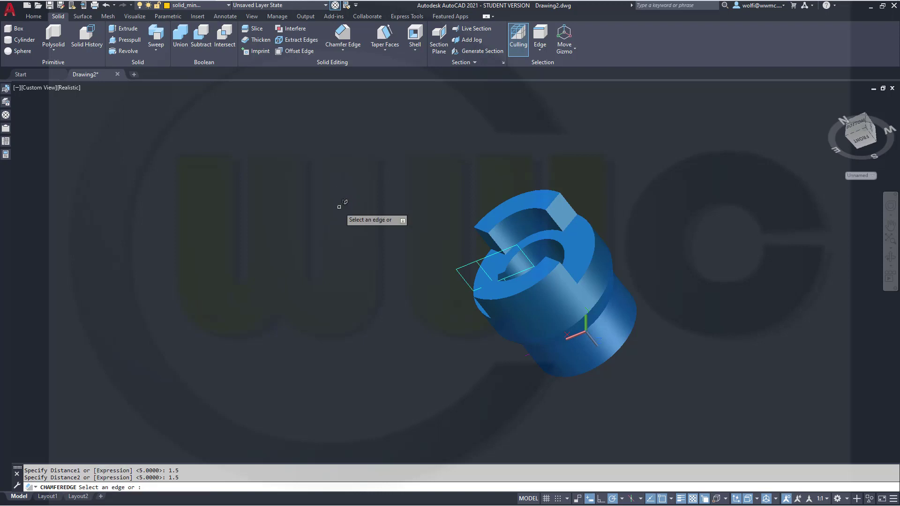
left_click(544, 280)
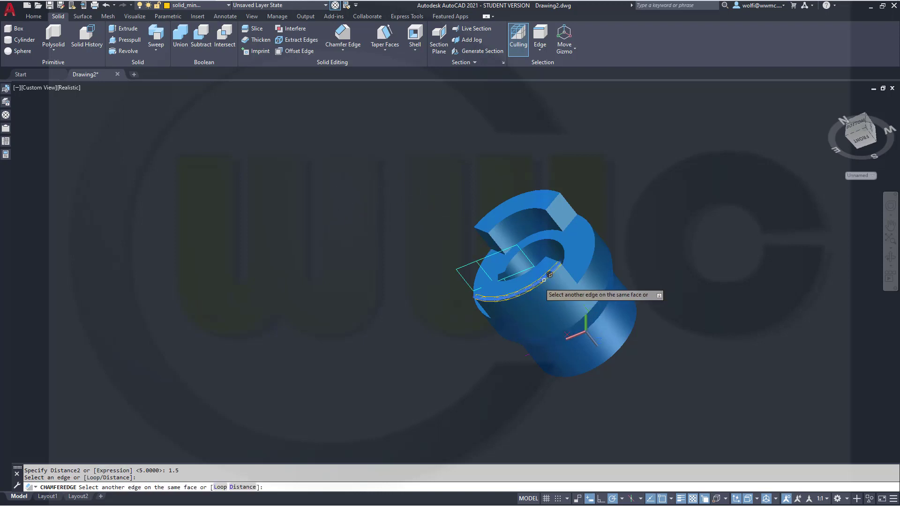
left_click(543, 189)
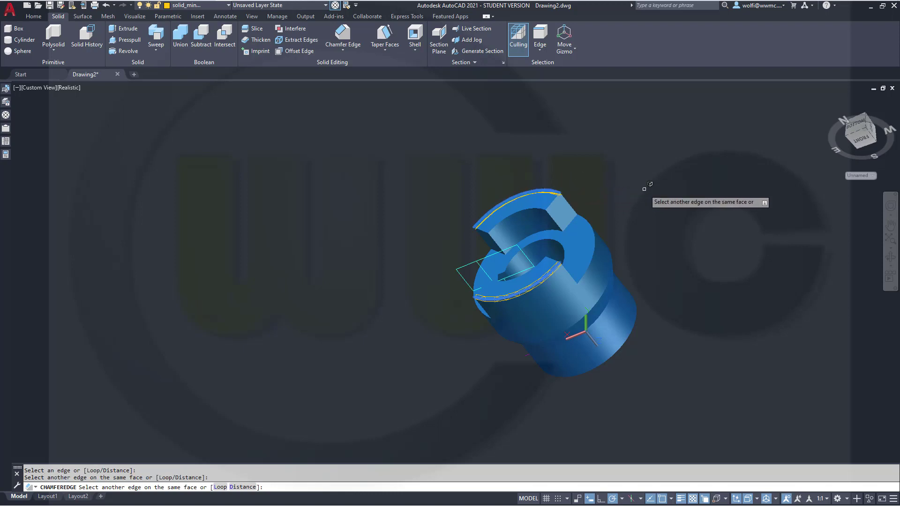
key("Return")
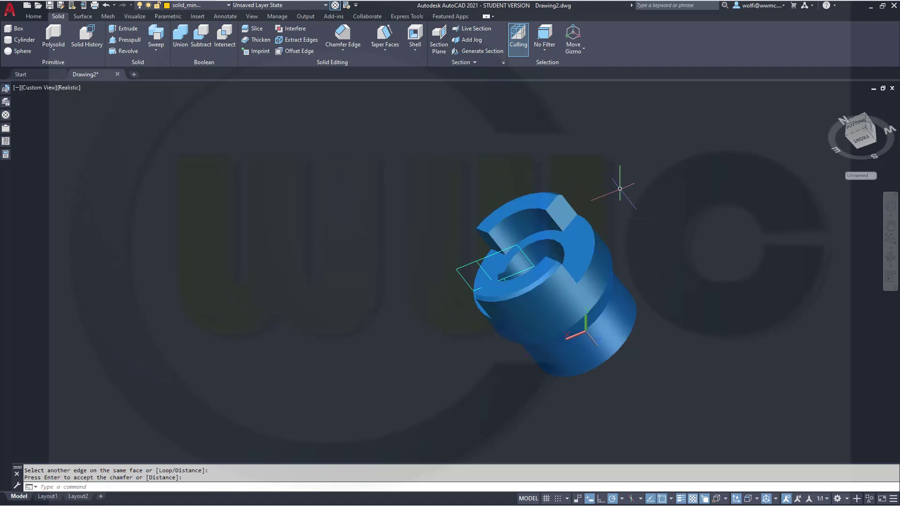
Step: Chamfer the bottom circular edge at 1.5 as well and orbit to a side view
key("Return")
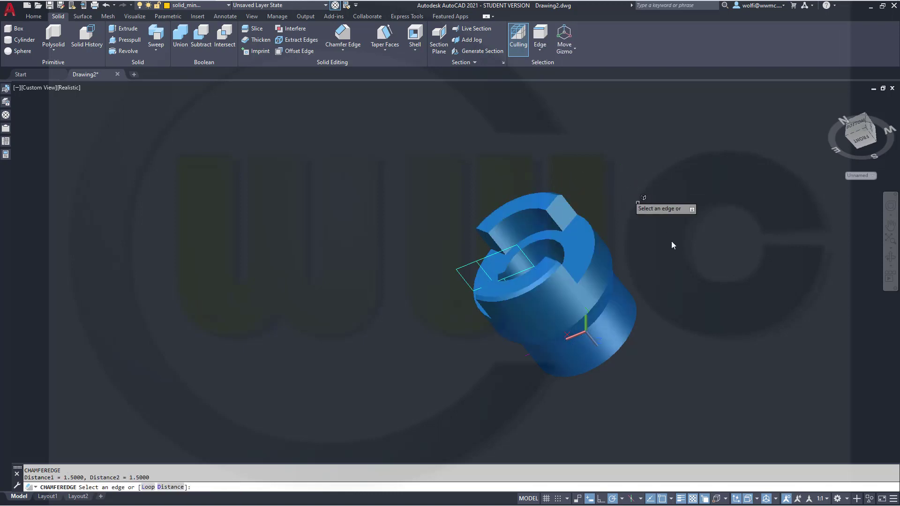
left_click(636, 328)
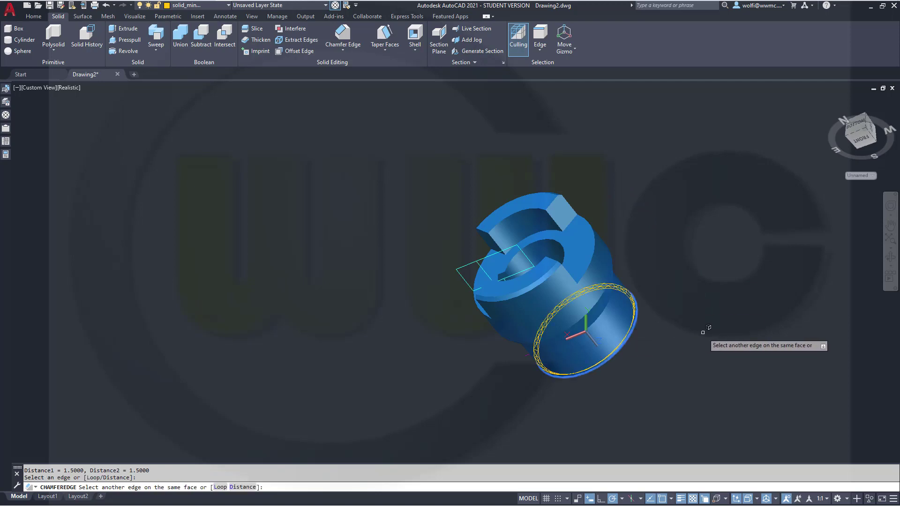
key("Return")
key("Escape")
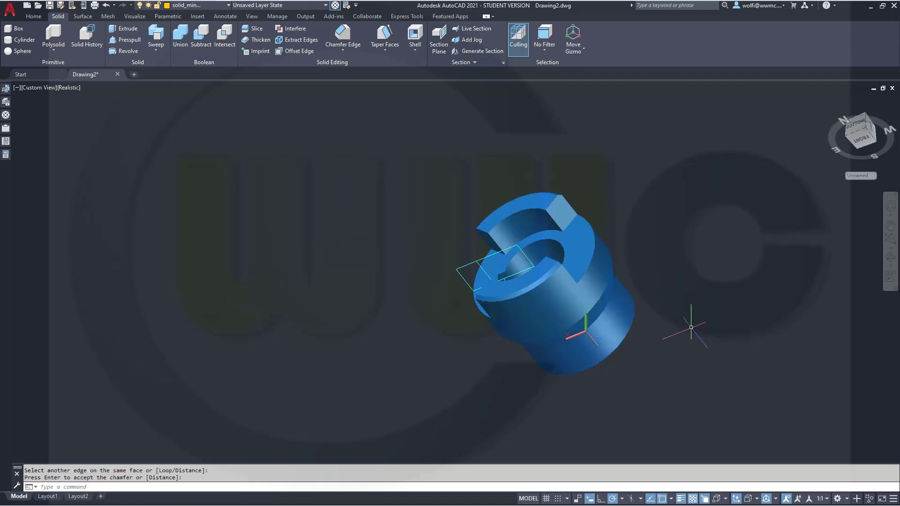
mouse_move(425, 328)
middle_mouse_down("shift")
mouse_move(482, 247)
mouse_move(477, 329)
middle_mouse_up("shift")
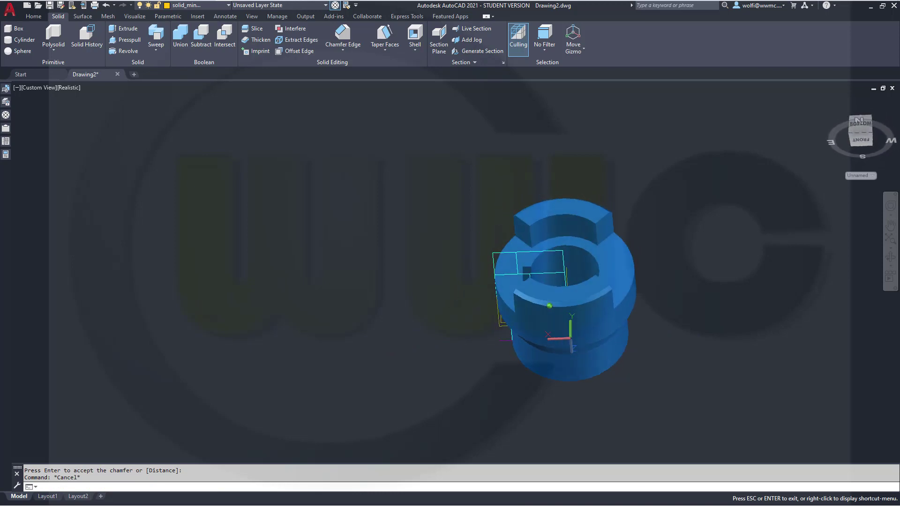
Step: Reset the UCS to World and pan the model into position
left_click(873, 177)
left_click(860, 183)
mouse_move(811, 183)
middle_mouse_down()
mouse_move(619, 288)
mouse_move(609, 273)
middle_mouse_up()
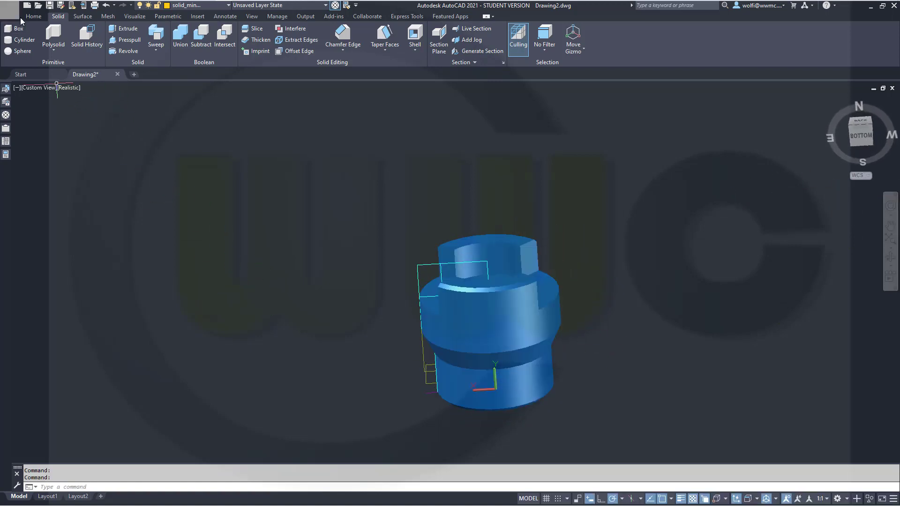
Step: Place a single point at 0, 12, -25
left_click(34, 16)
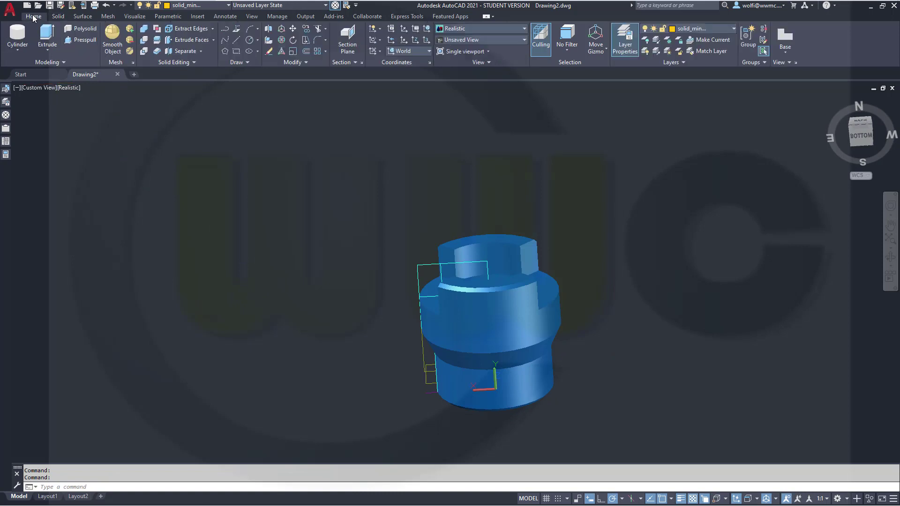
left_click(247, 61)
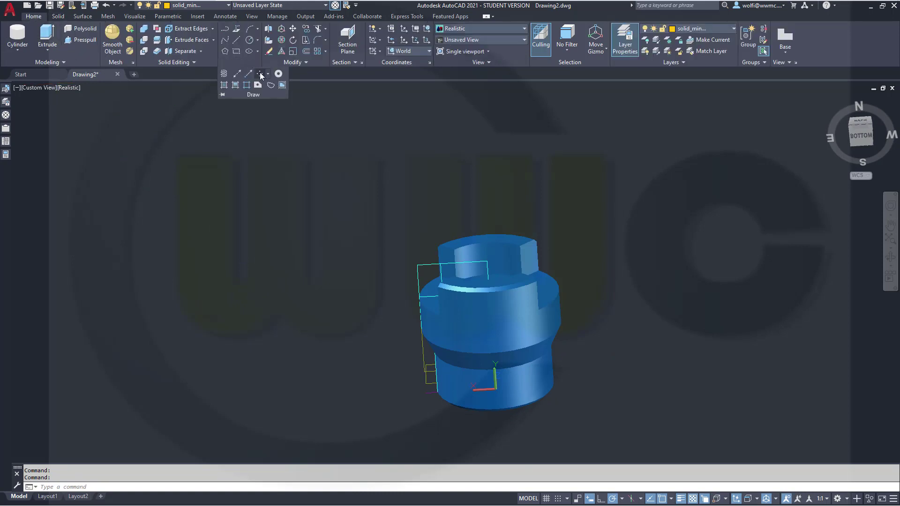
left_click(260, 73)
type("0")
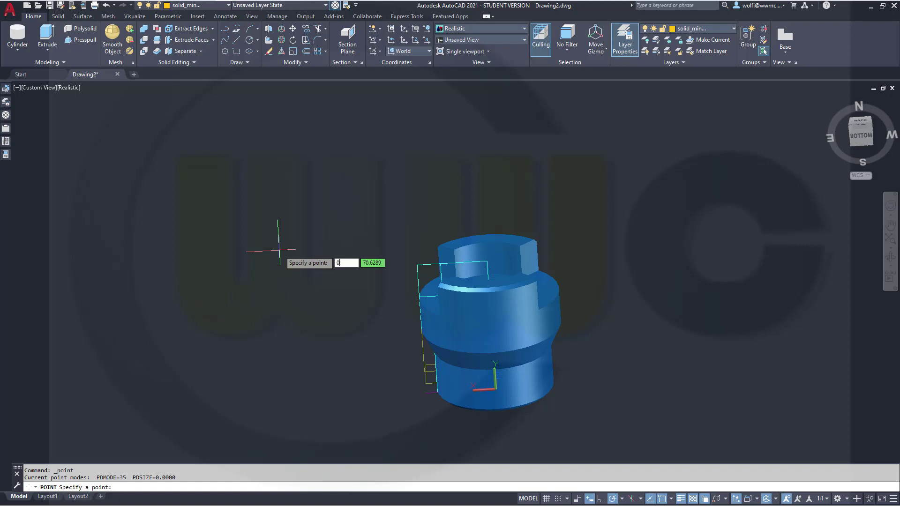
key("Tab")
type("12")
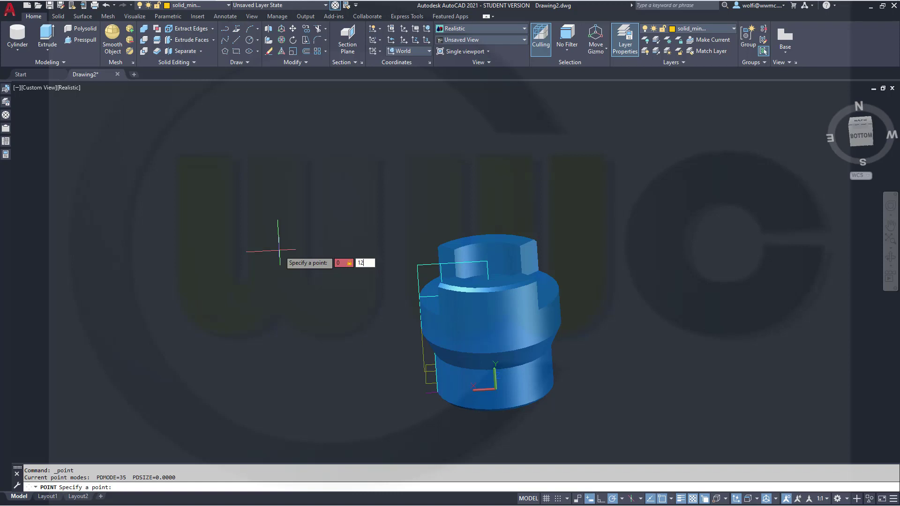
key("Tab")
type("-25")
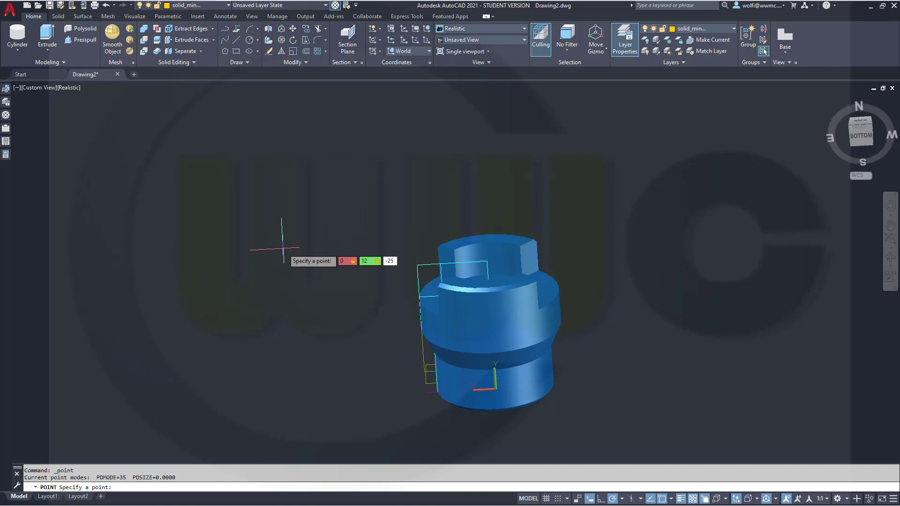
key("Return")
key("Escape")
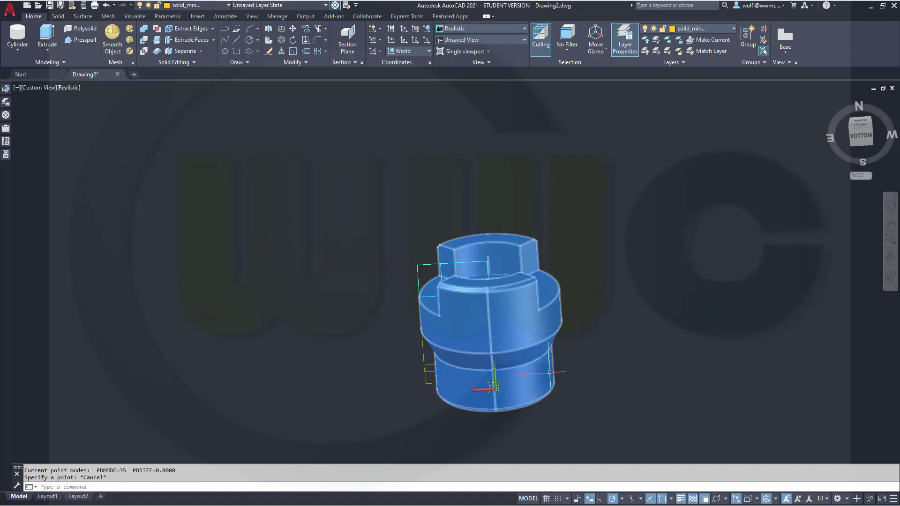
Step: Zoom in on the new point and select it
scroll(527, 408, "up", 3)
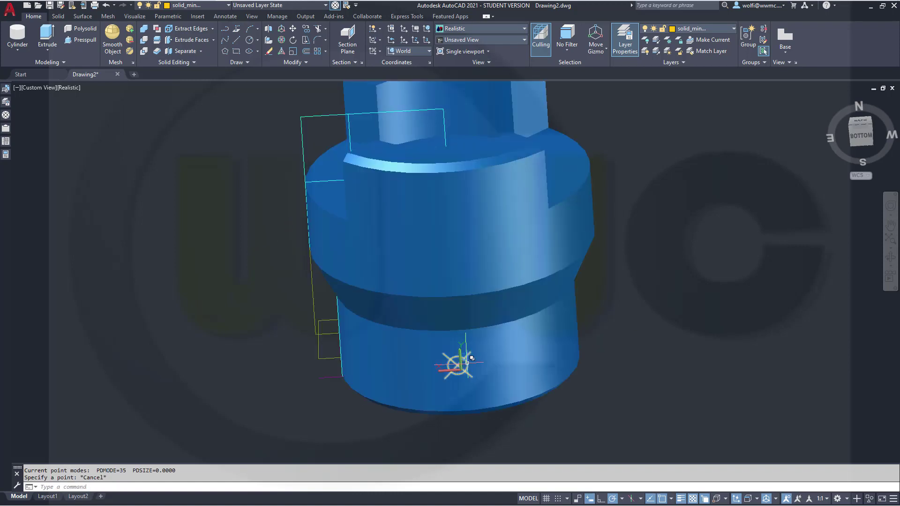
key("Escape")
key("Escape")
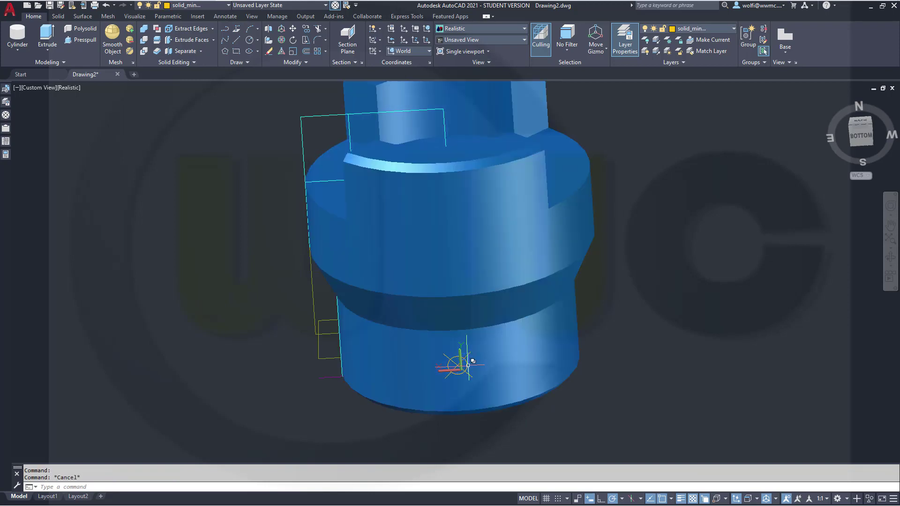
left_click(468, 365)
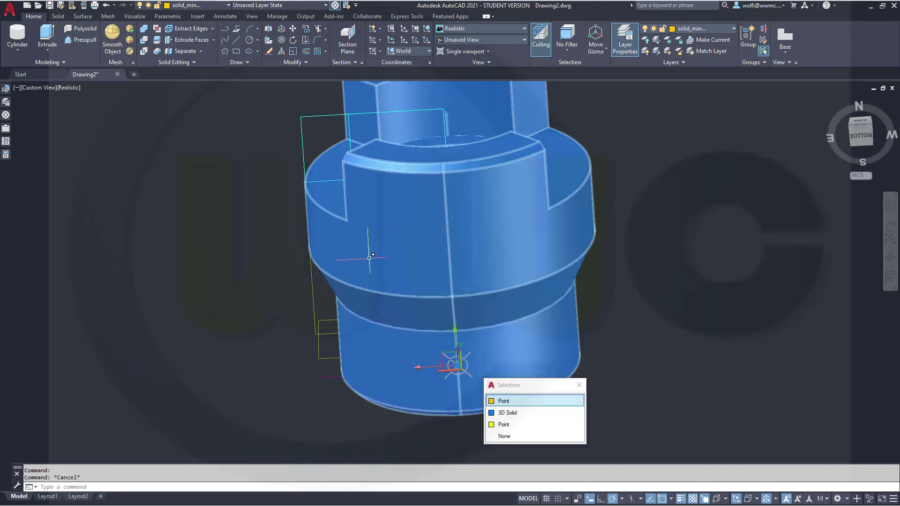
key("Escape")
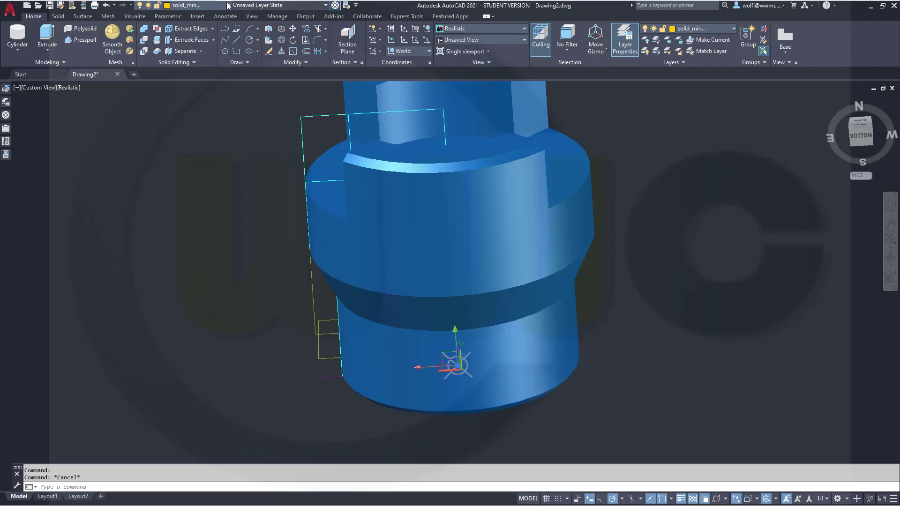
left_click(228, 5)
Step: Create a cylinder of radius 4 and height 25 centred on the point's node
left_click(206, 105)
key("Escape")
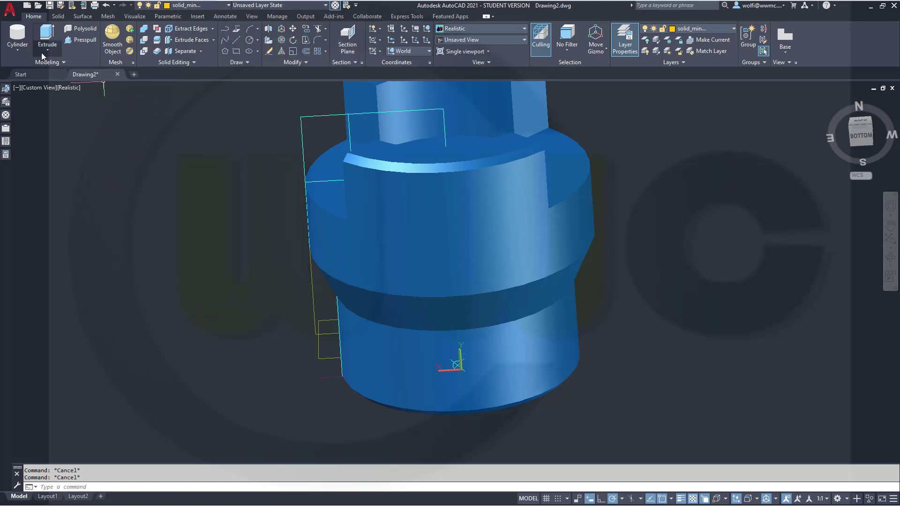
left_click(16, 32)
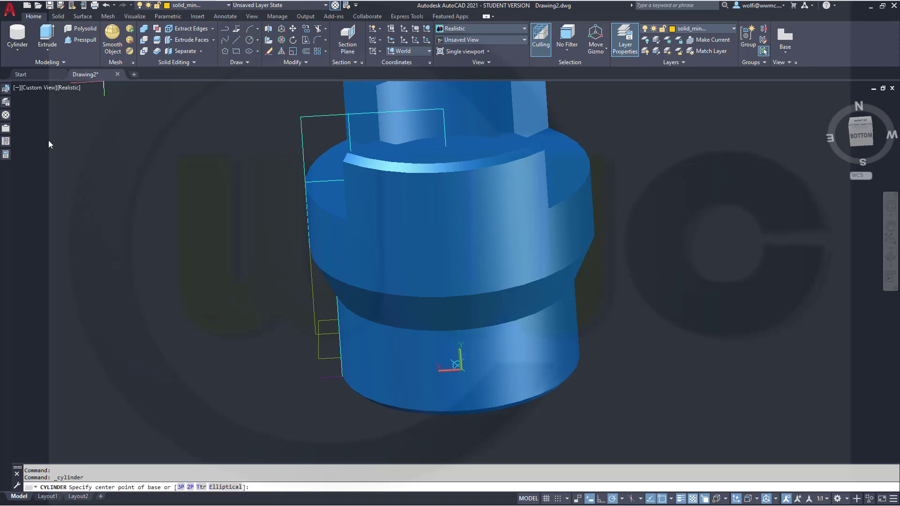
right_click(190, 288, "shift")
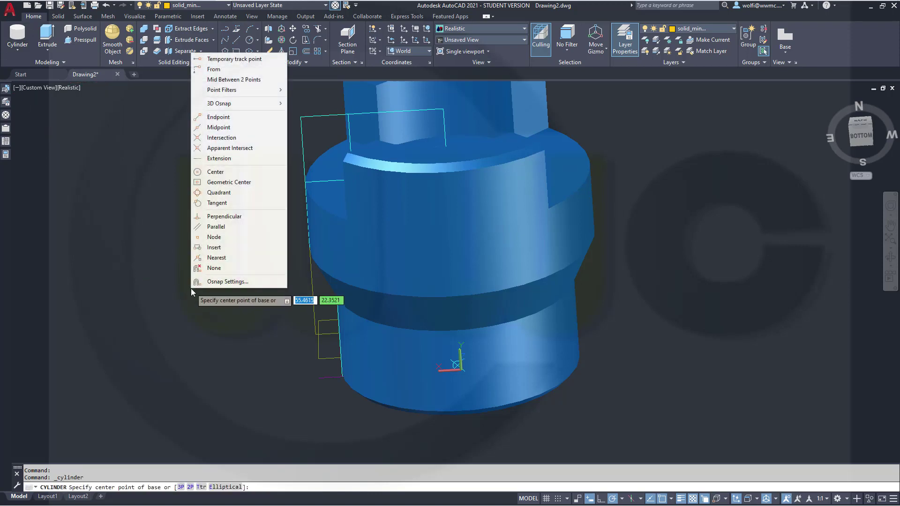
left_click(216, 237)
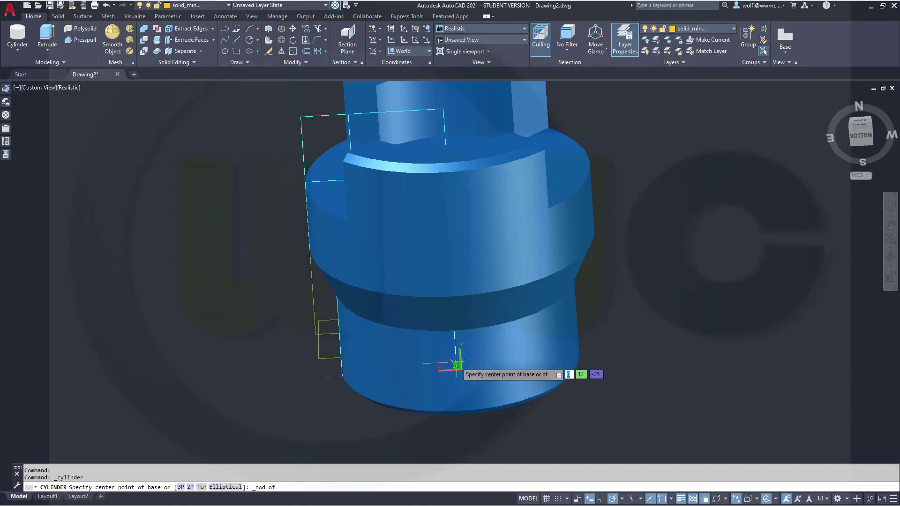
left_click(457, 365)
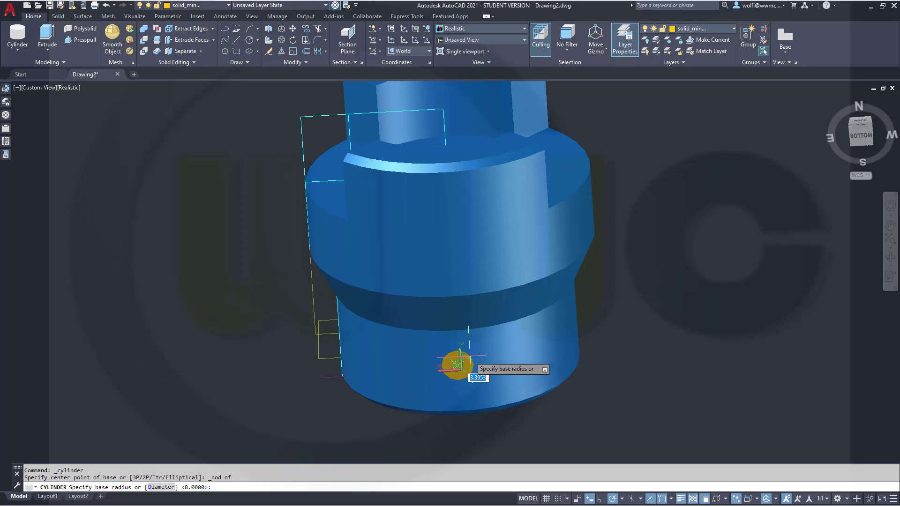
type("4")
key("Return")
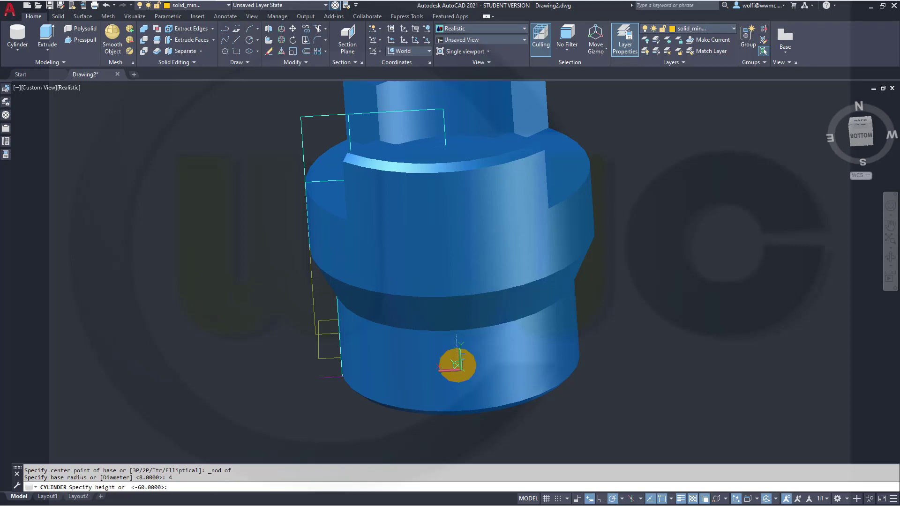
middle_click_drag(457, 364, 499, 317, "shift")
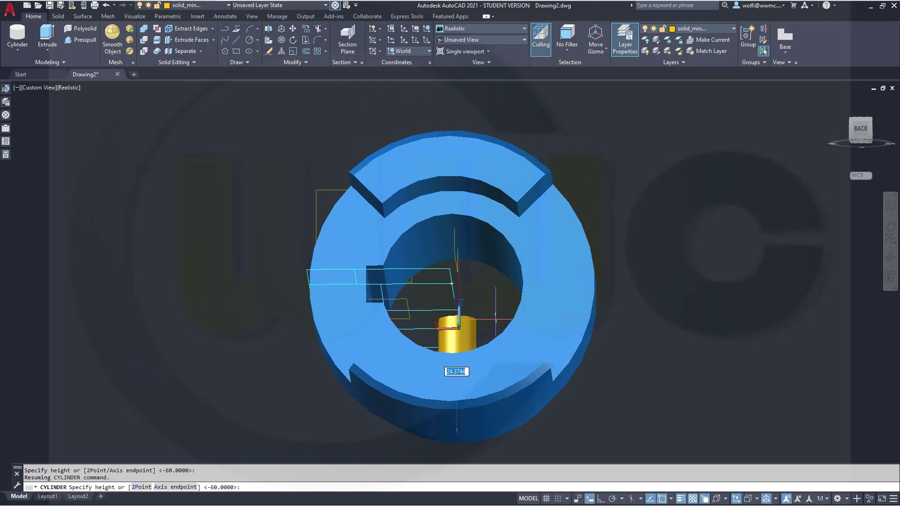
key("Return")
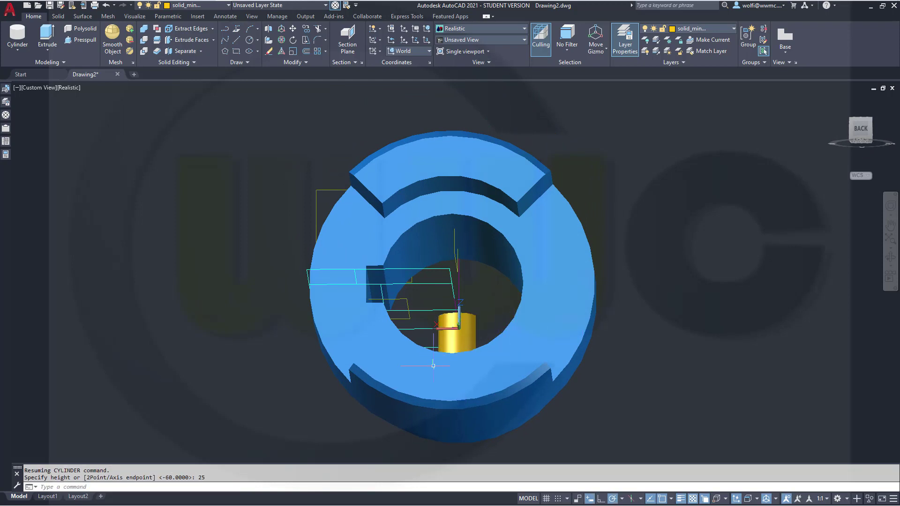
mouse_move(432, 368)
middle_mouse_down("shift")
mouse_move(400, 283)
mouse_move(635, 358)
middle_mouse_up("shift")
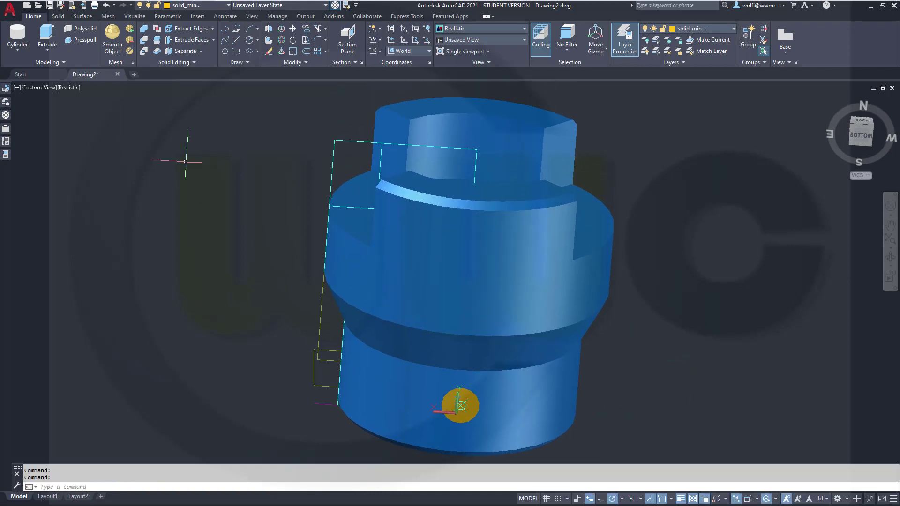
Step: Subtract the radius-4 cylinder from the blue part and orbit to check the hole
left_click(144, 41)
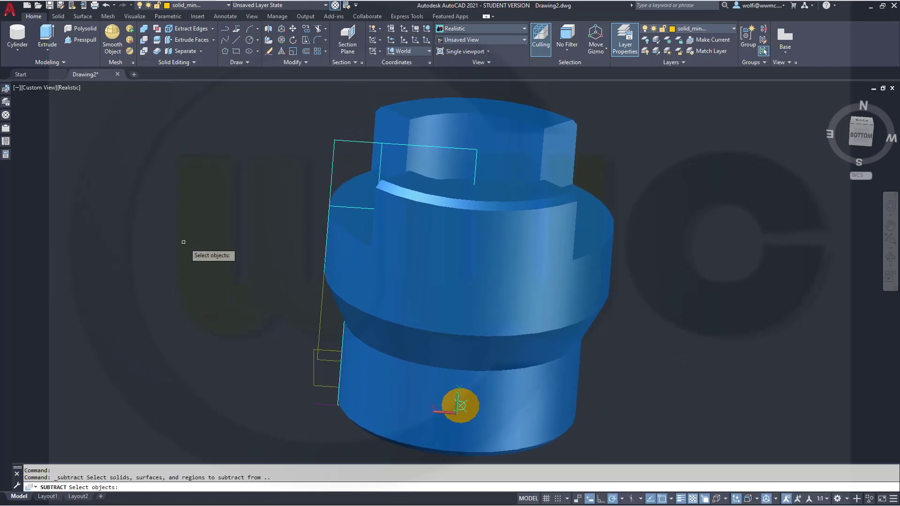
left_click(405, 291)
key("Return")
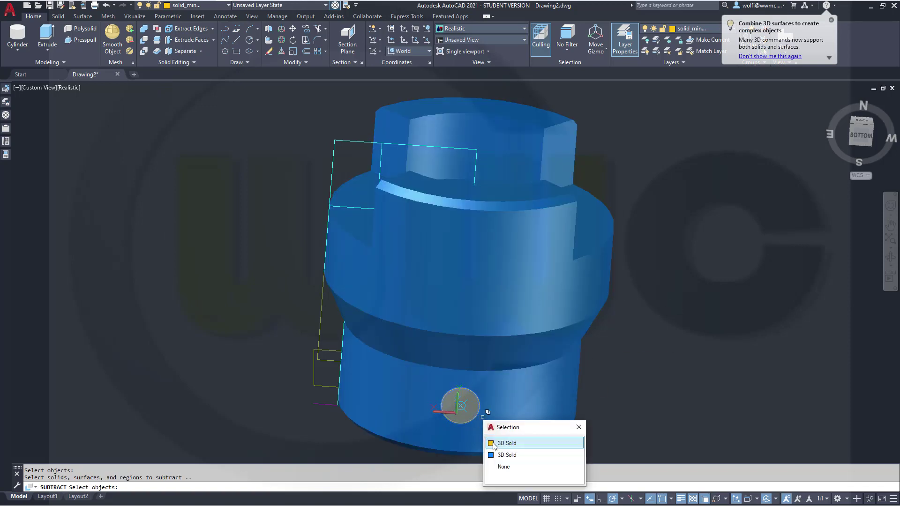
left_click(505, 444)
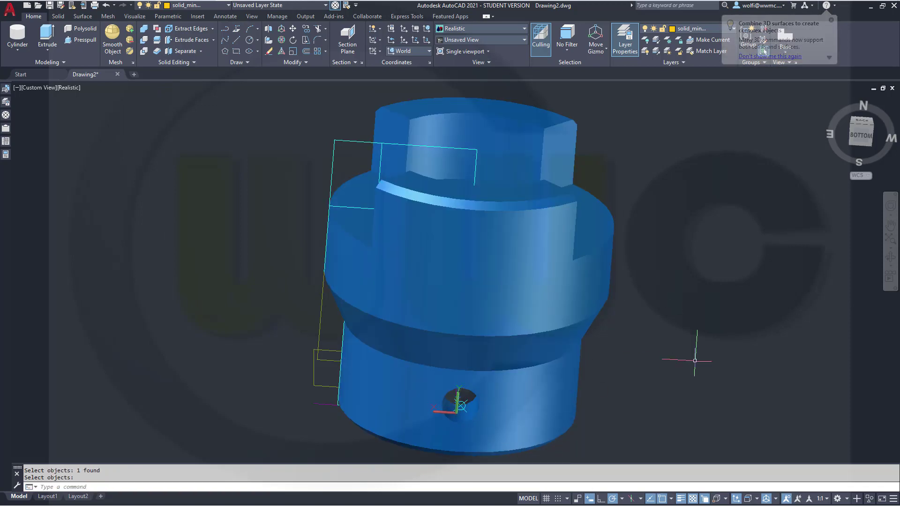
mouse_move(700, 368)
middle_mouse_down("shift")
mouse_move(619, 374)
mouse_move(603, 410)
mouse_move(653, 424)
mouse_move(664, 361)
mouse_move(663, 417)
mouse_move(649, 427)
mouse_move(647, 406)
mouse_move(666, 432)
mouse_move(663, 412)
middle_mouse_up("shift")
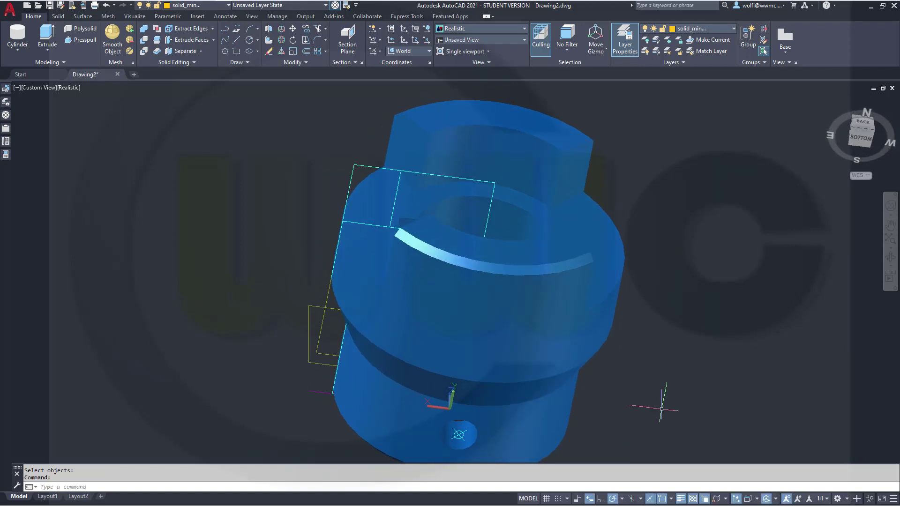